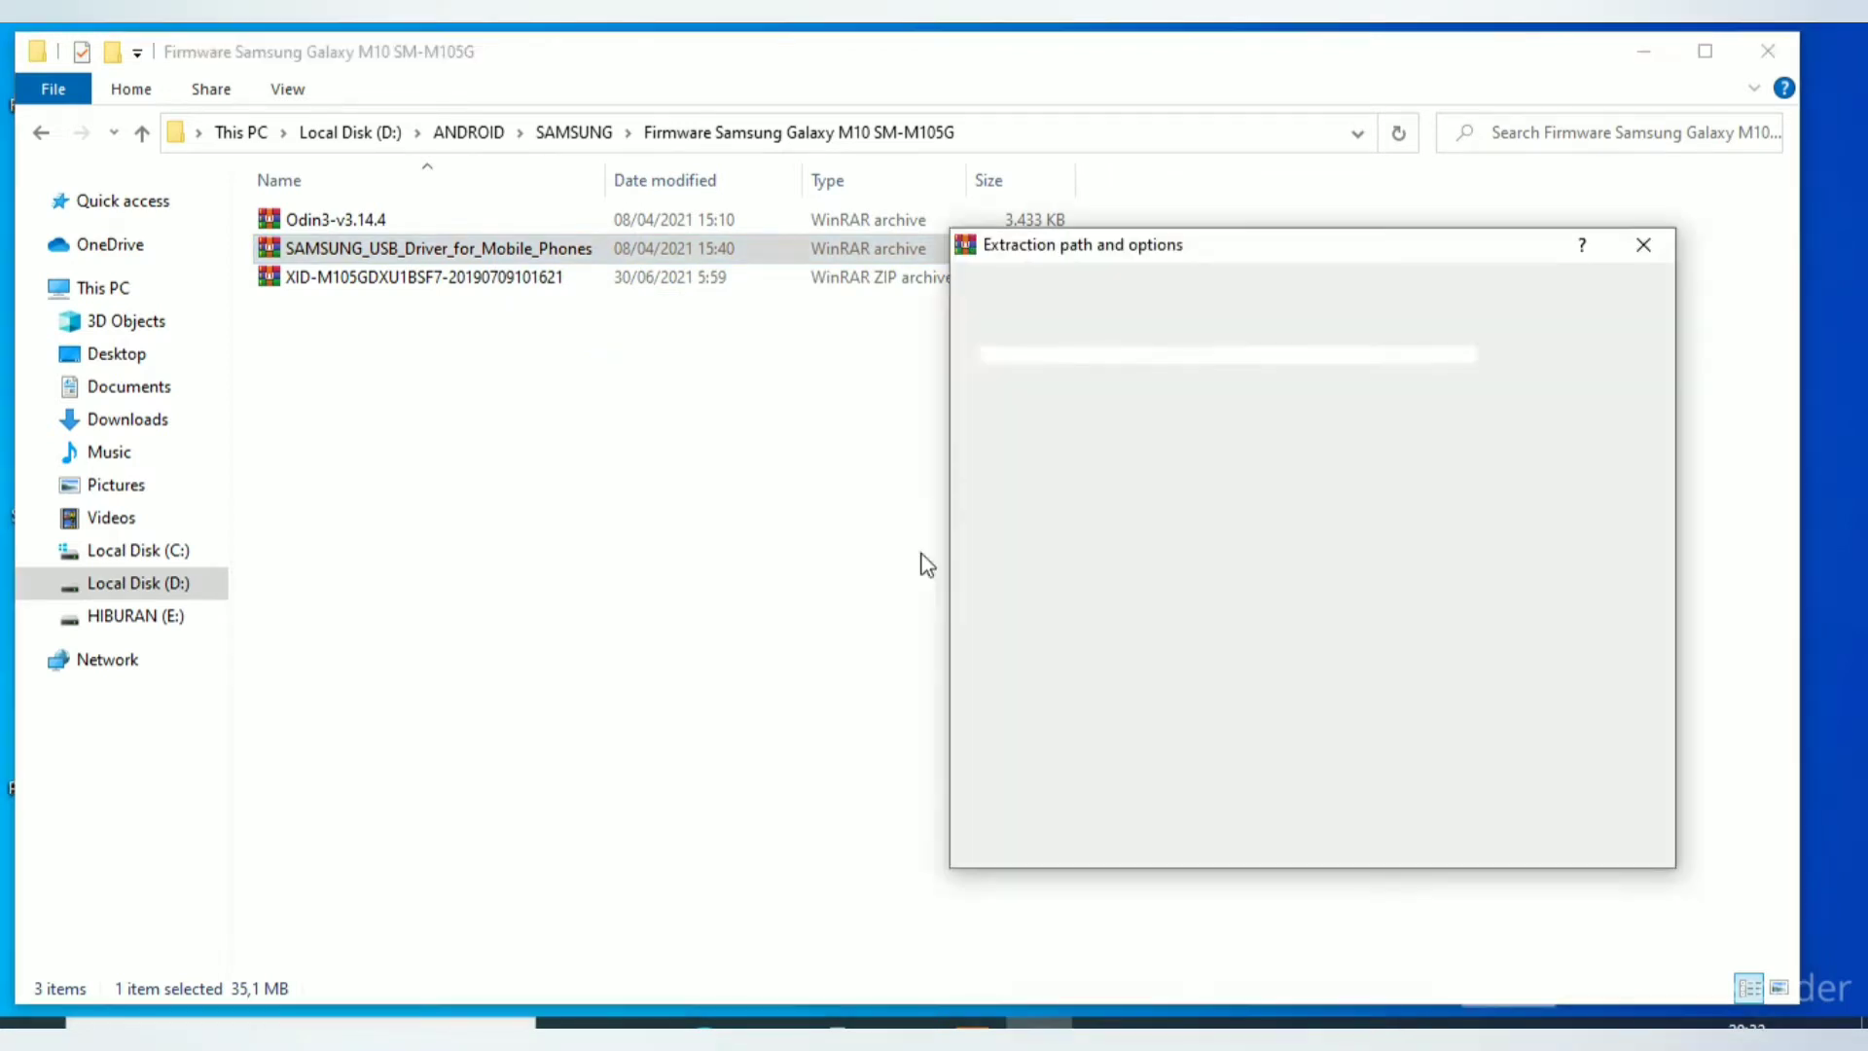
Extract the SAMSUNG_USB_Driver_for_Mobile_Phones archive into its own folder, check the installer inside and return to the firmware folder.
{"action": "left_click", "coordinate": [1387, 849]}
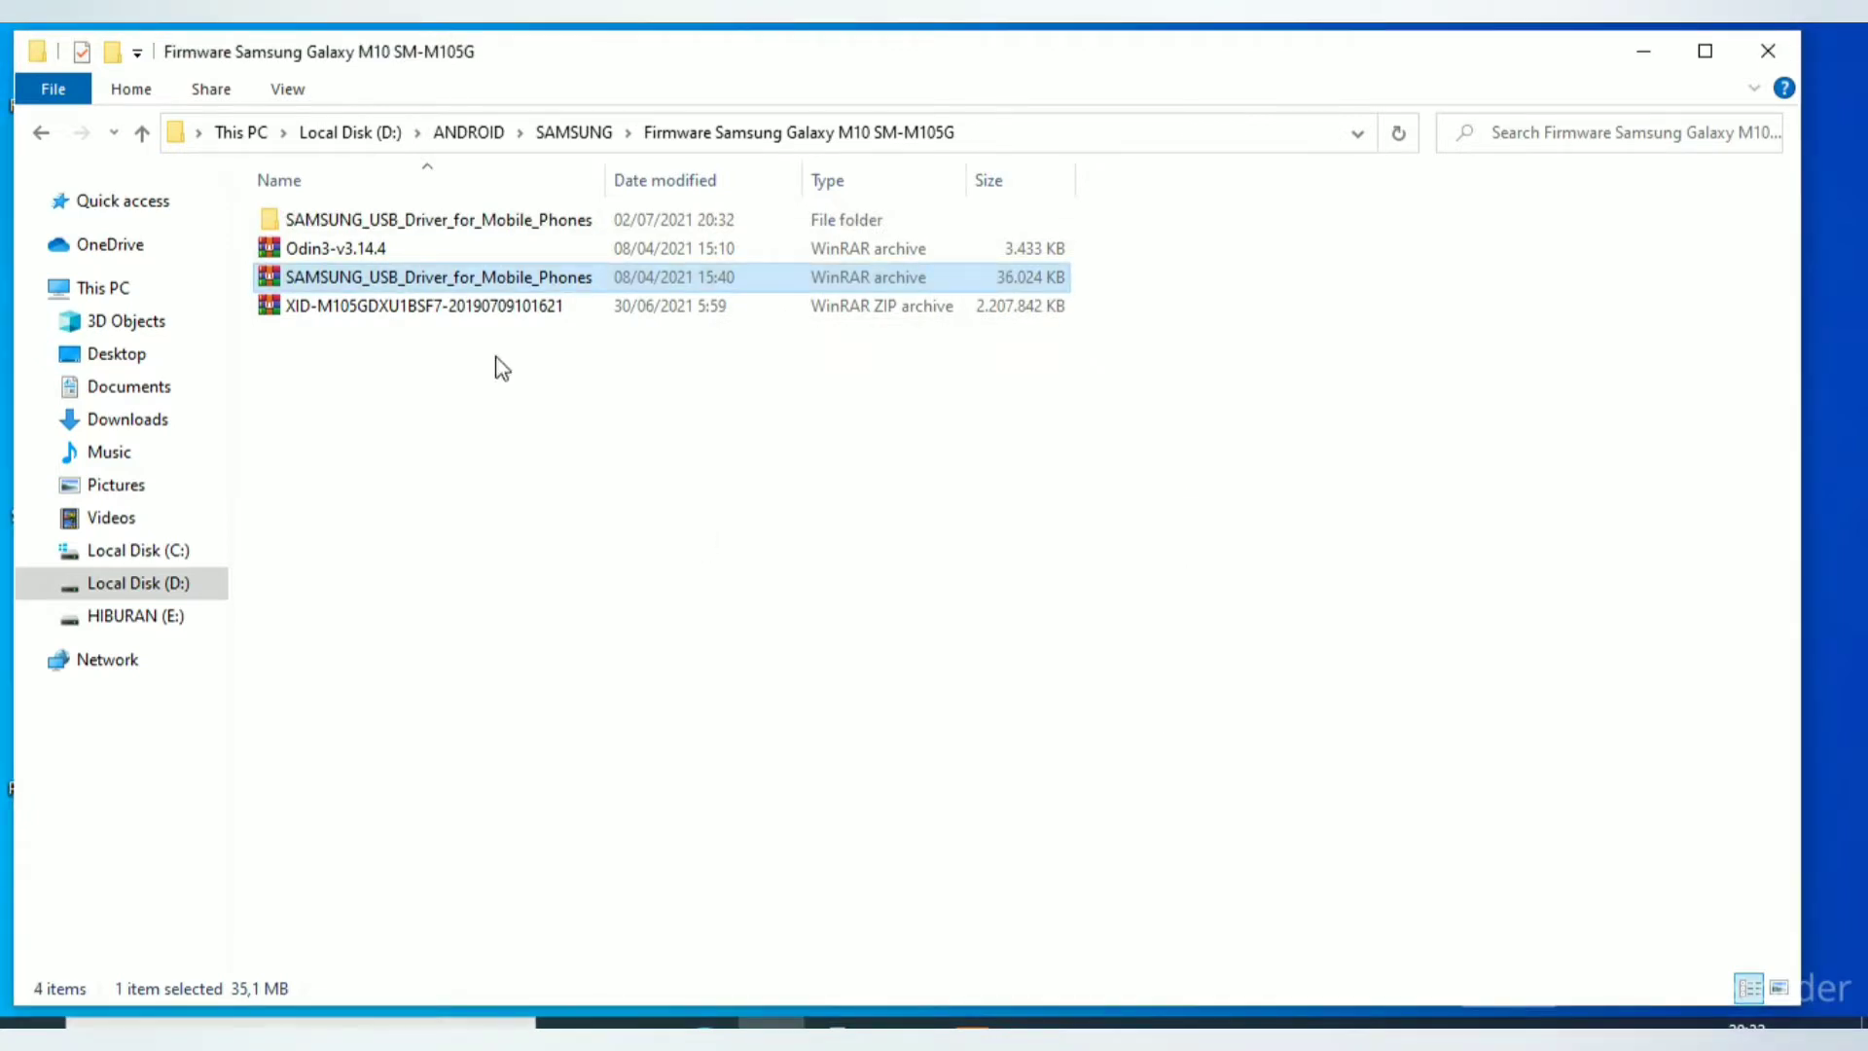
{"action": "left_click", "coordinate": [557, 220]}
{"action": "double_click", "coordinate": [557, 218]}
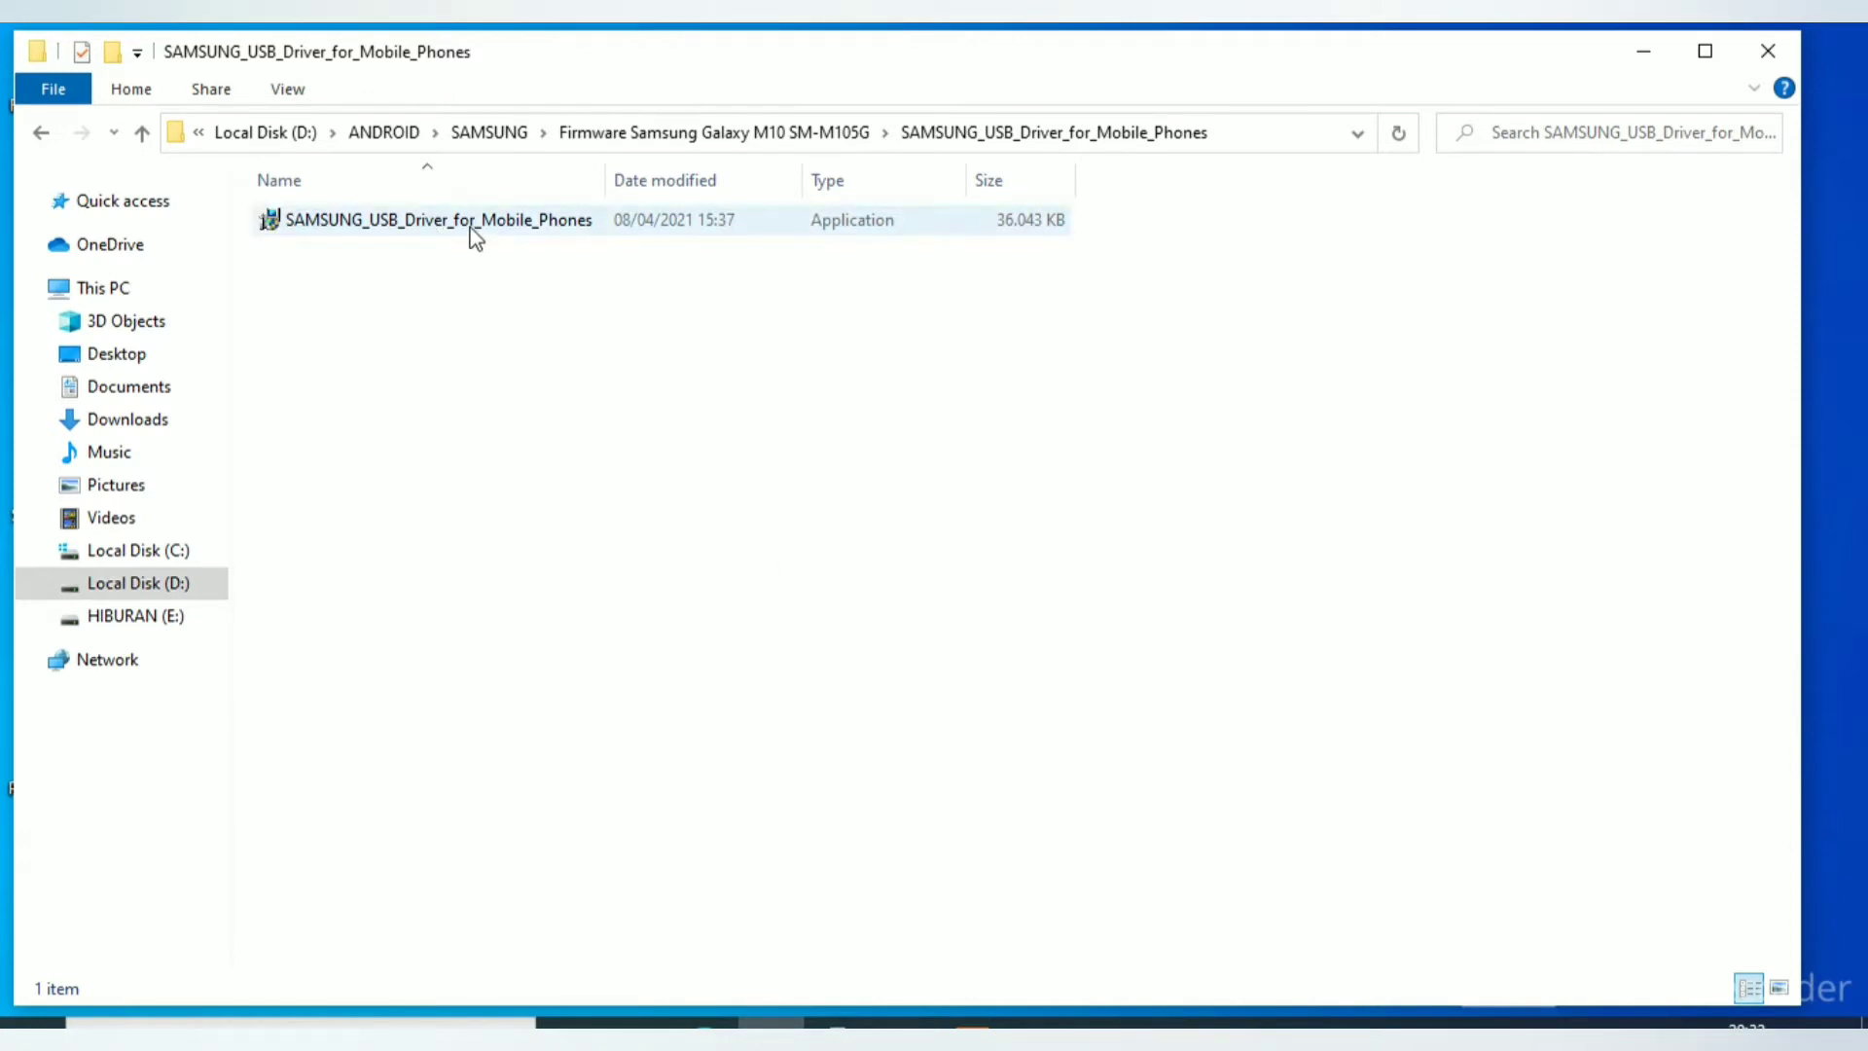
{"action": "mouse_move", "coordinate": [475, 239]}
{"action": "left_click", "coordinate": [141, 134]}
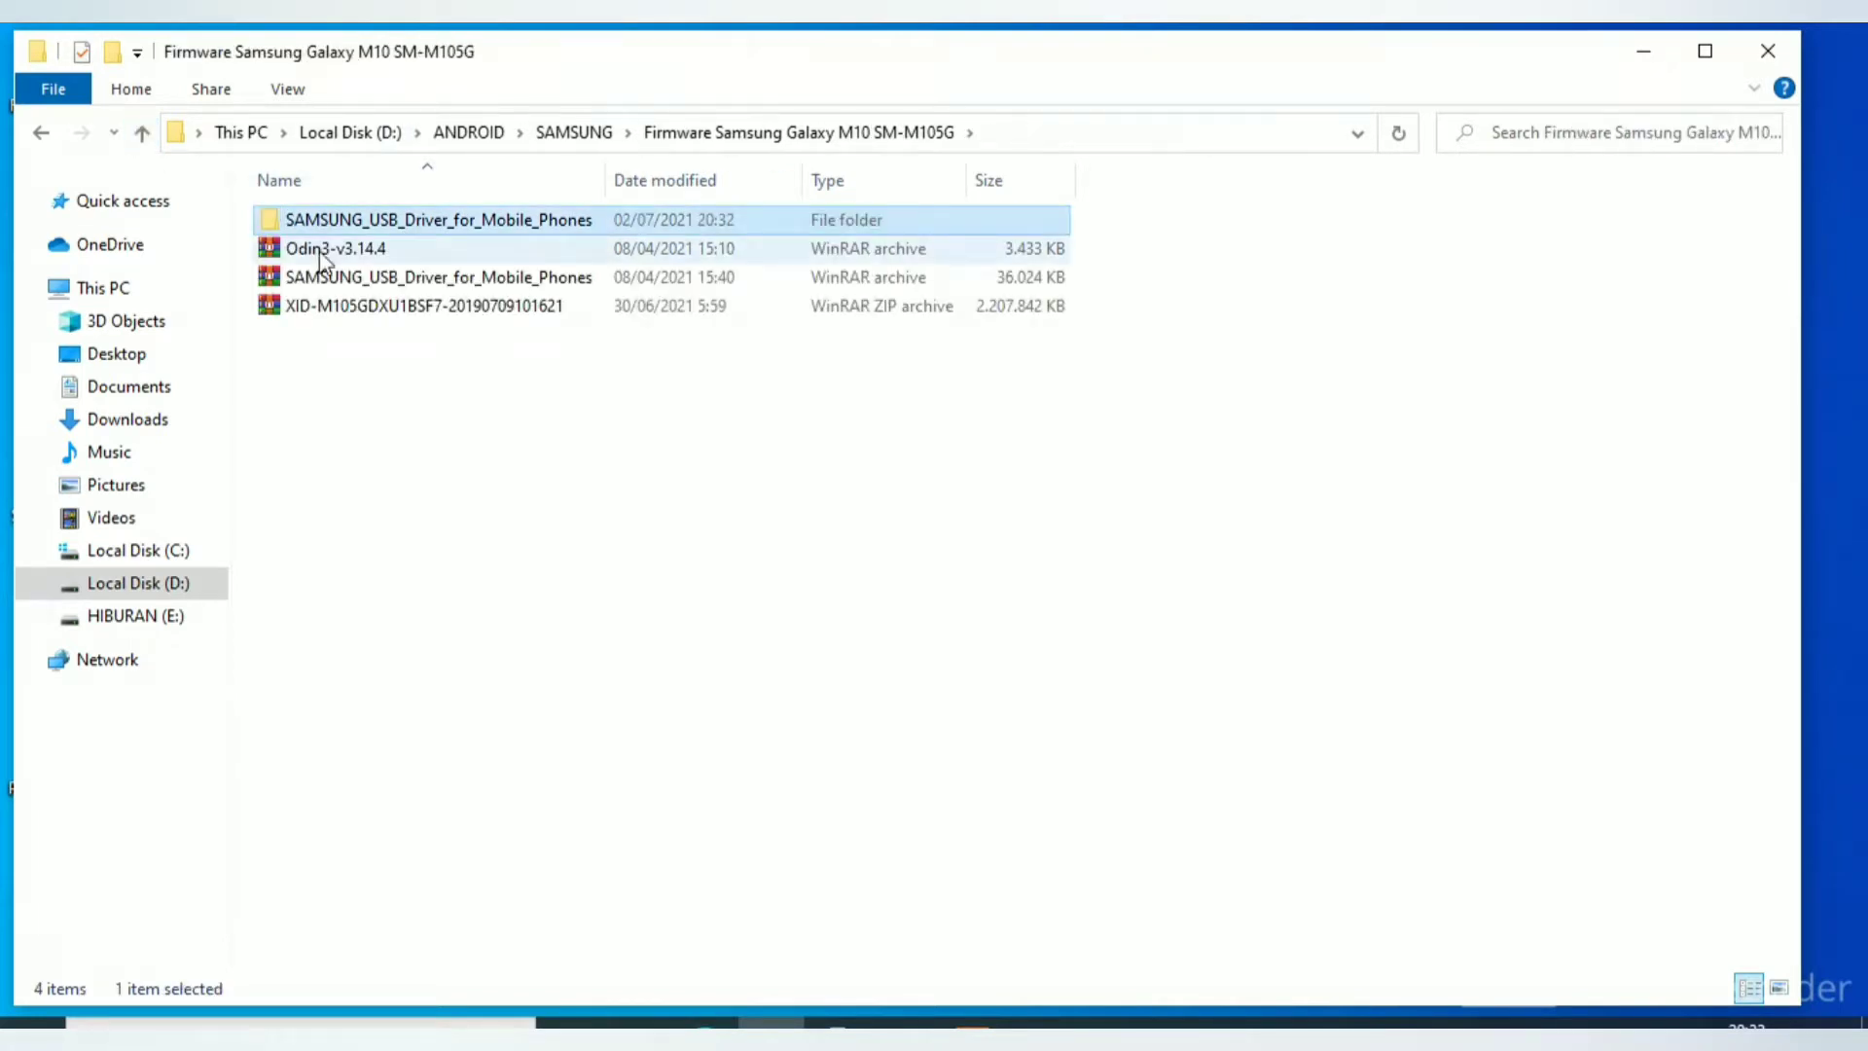
{"action": "left_click", "coordinate": [346, 305]}
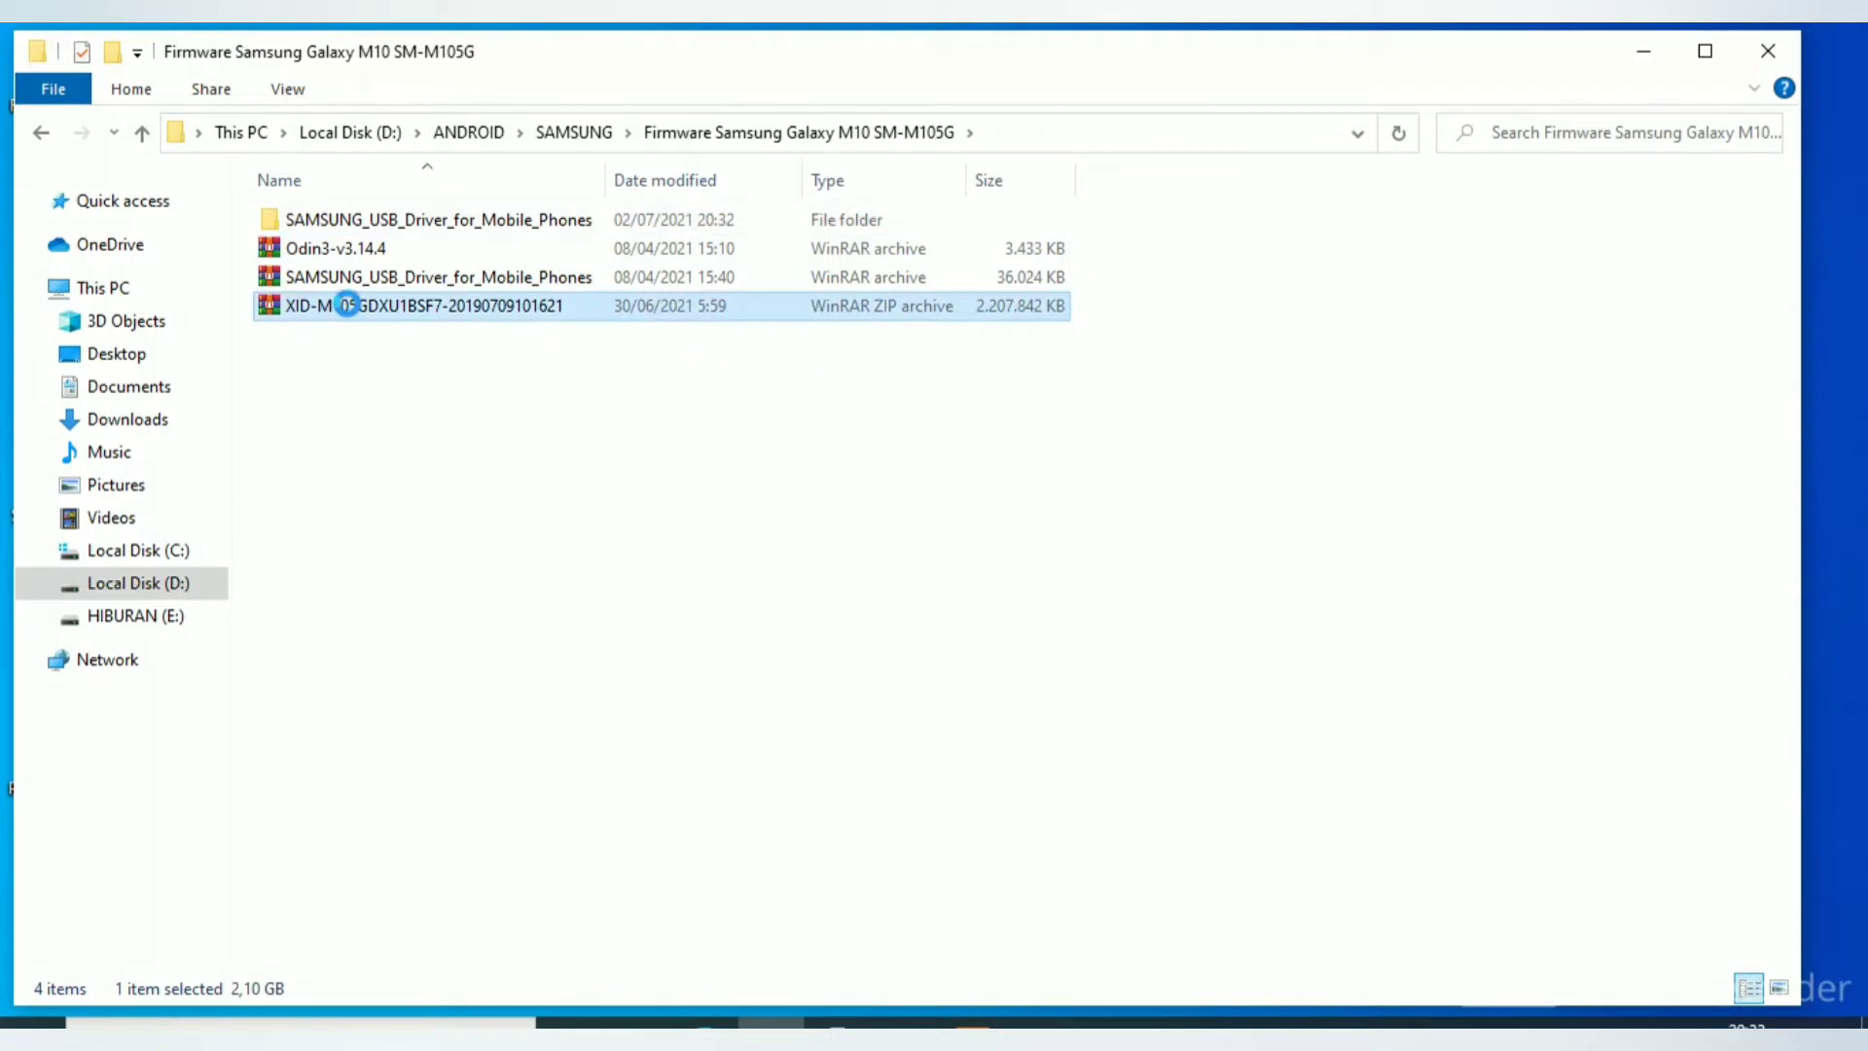
{"action": "right_click", "coordinate": [346, 306]}
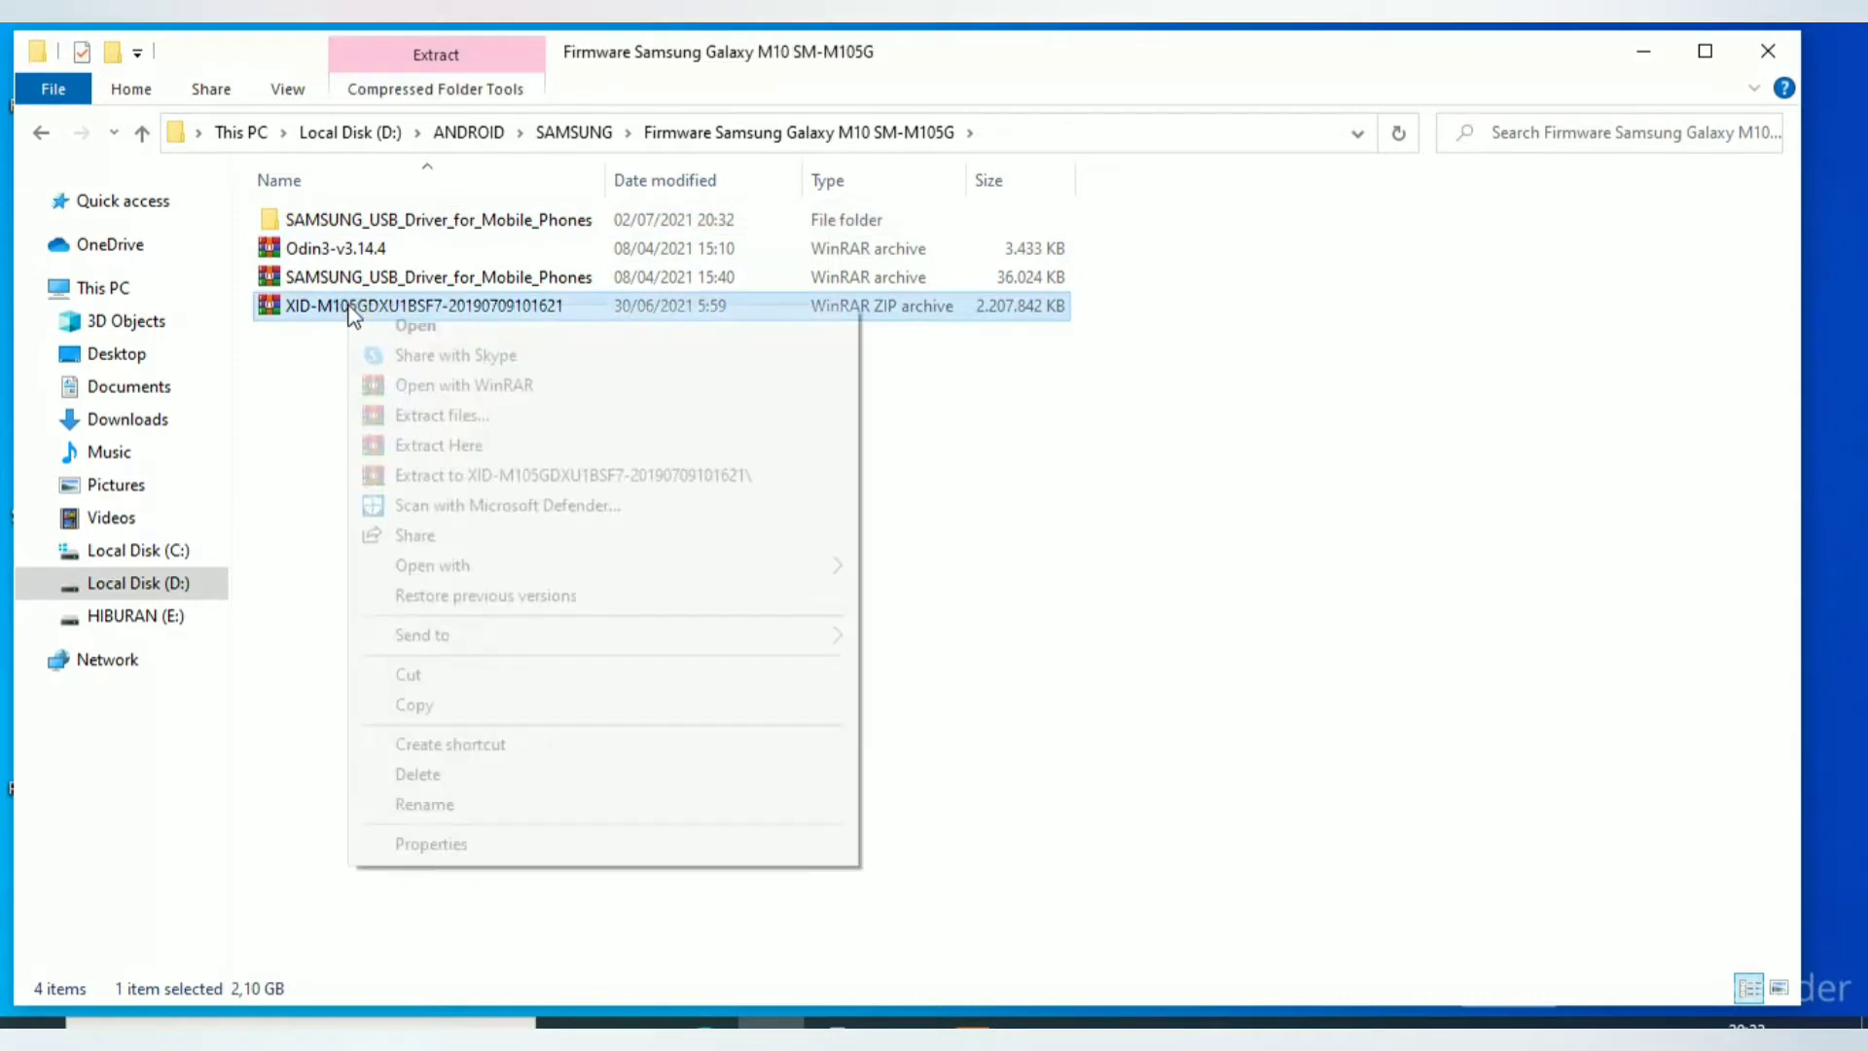
{"action": "left_click", "coordinate": [405, 417]}
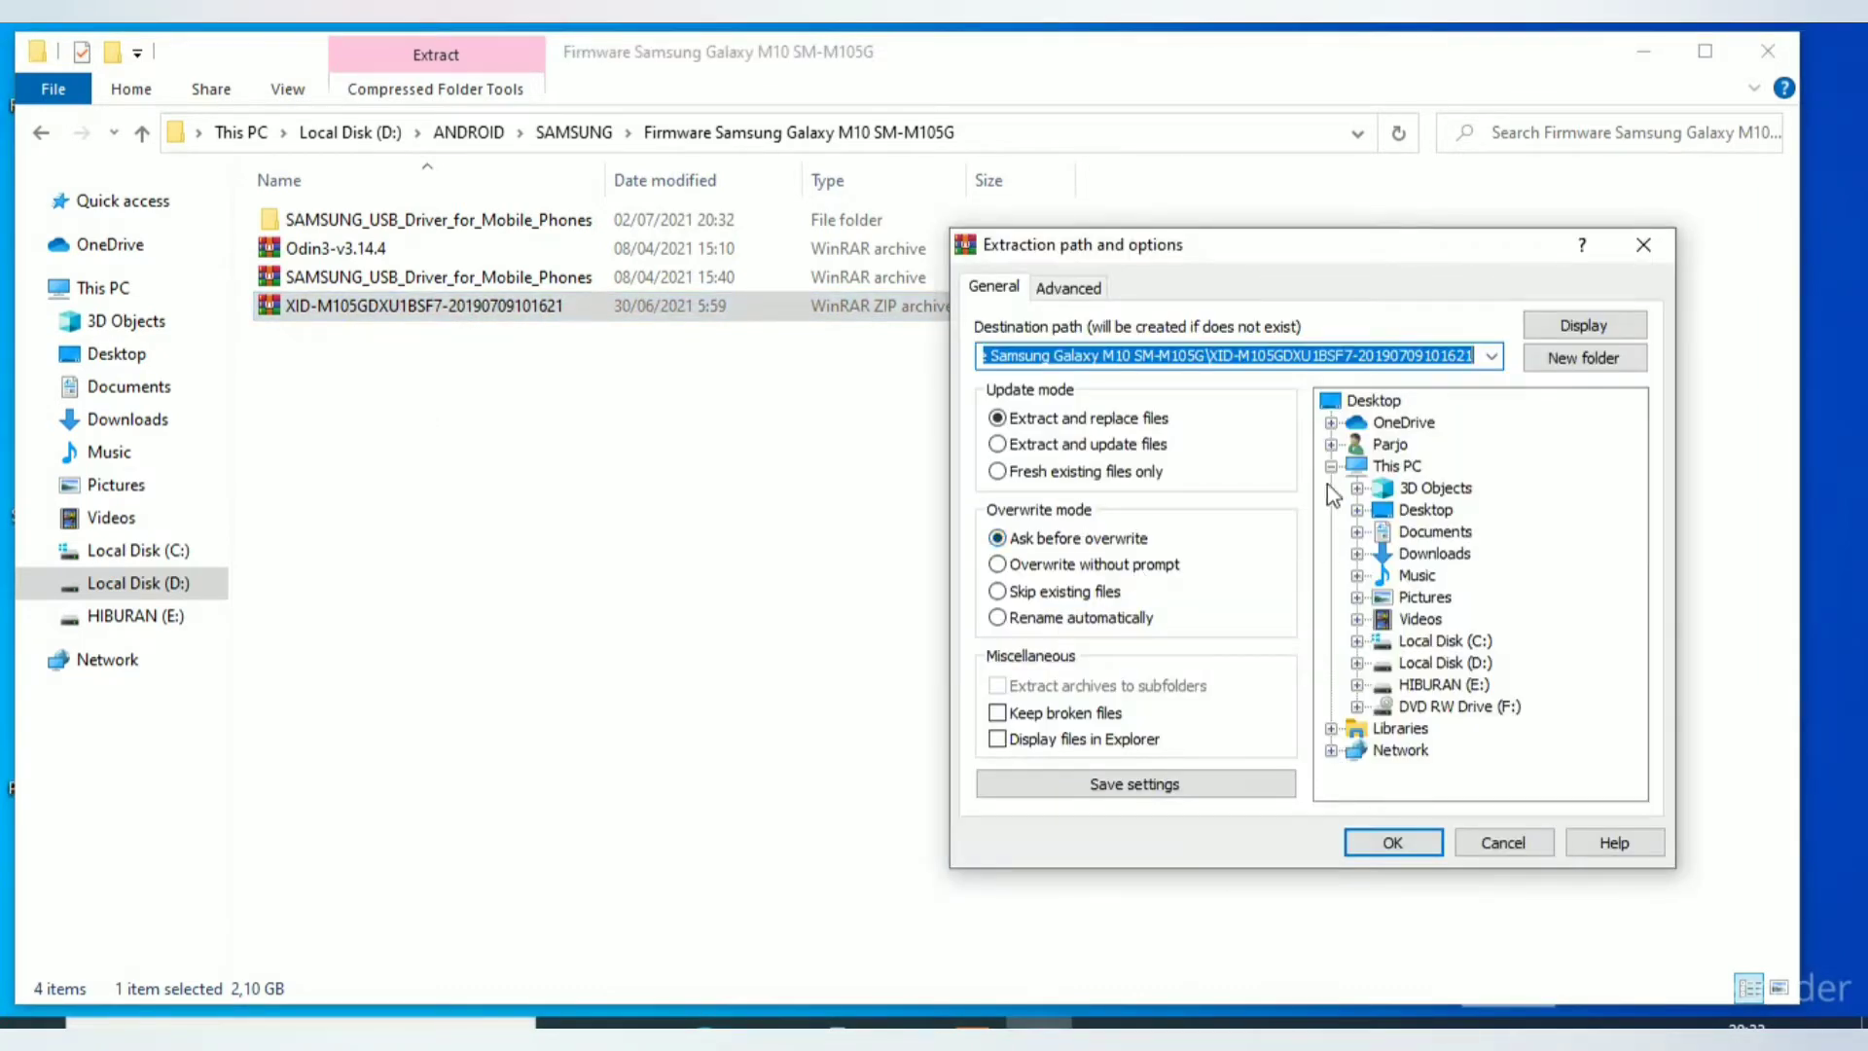
{"action": "left_click", "coordinate": [1393, 843]}
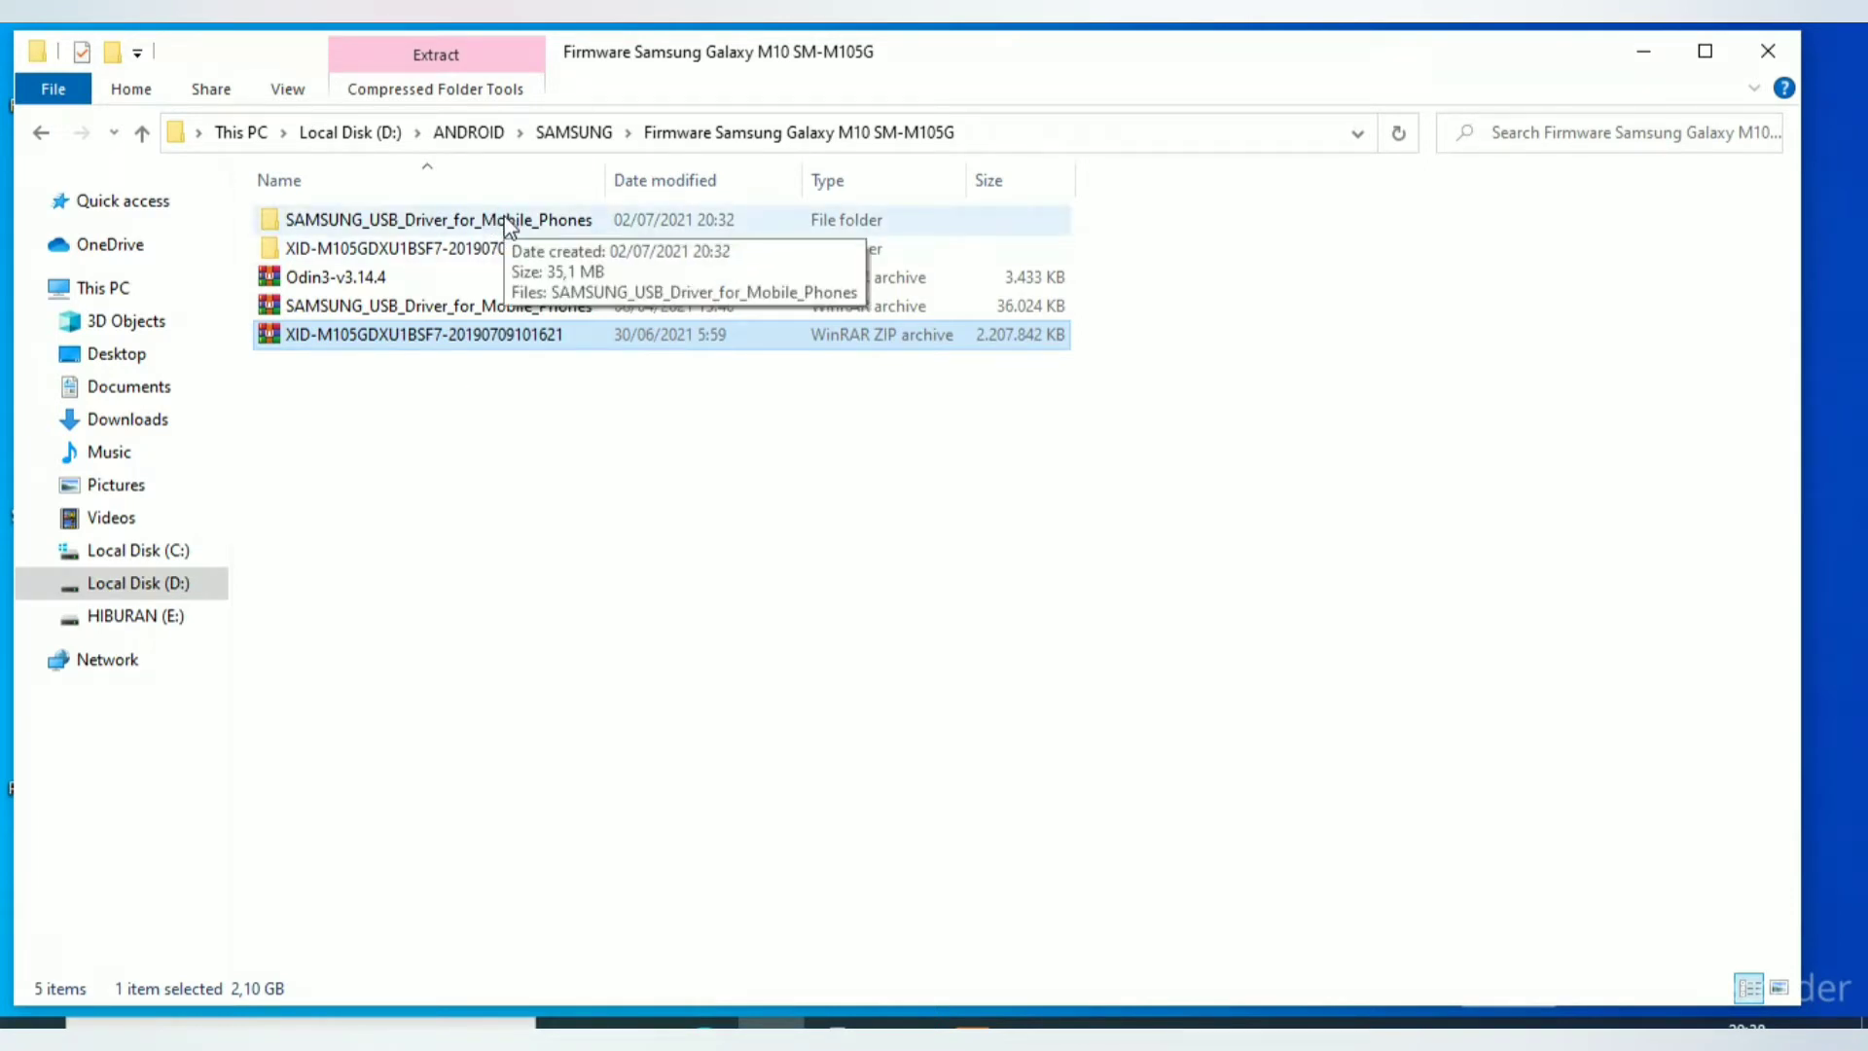
Extract the Odin3-v3.14.4 archive into its own folder with the default extraction options.
{"action": "double_click", "coordinate": [365, 280]}
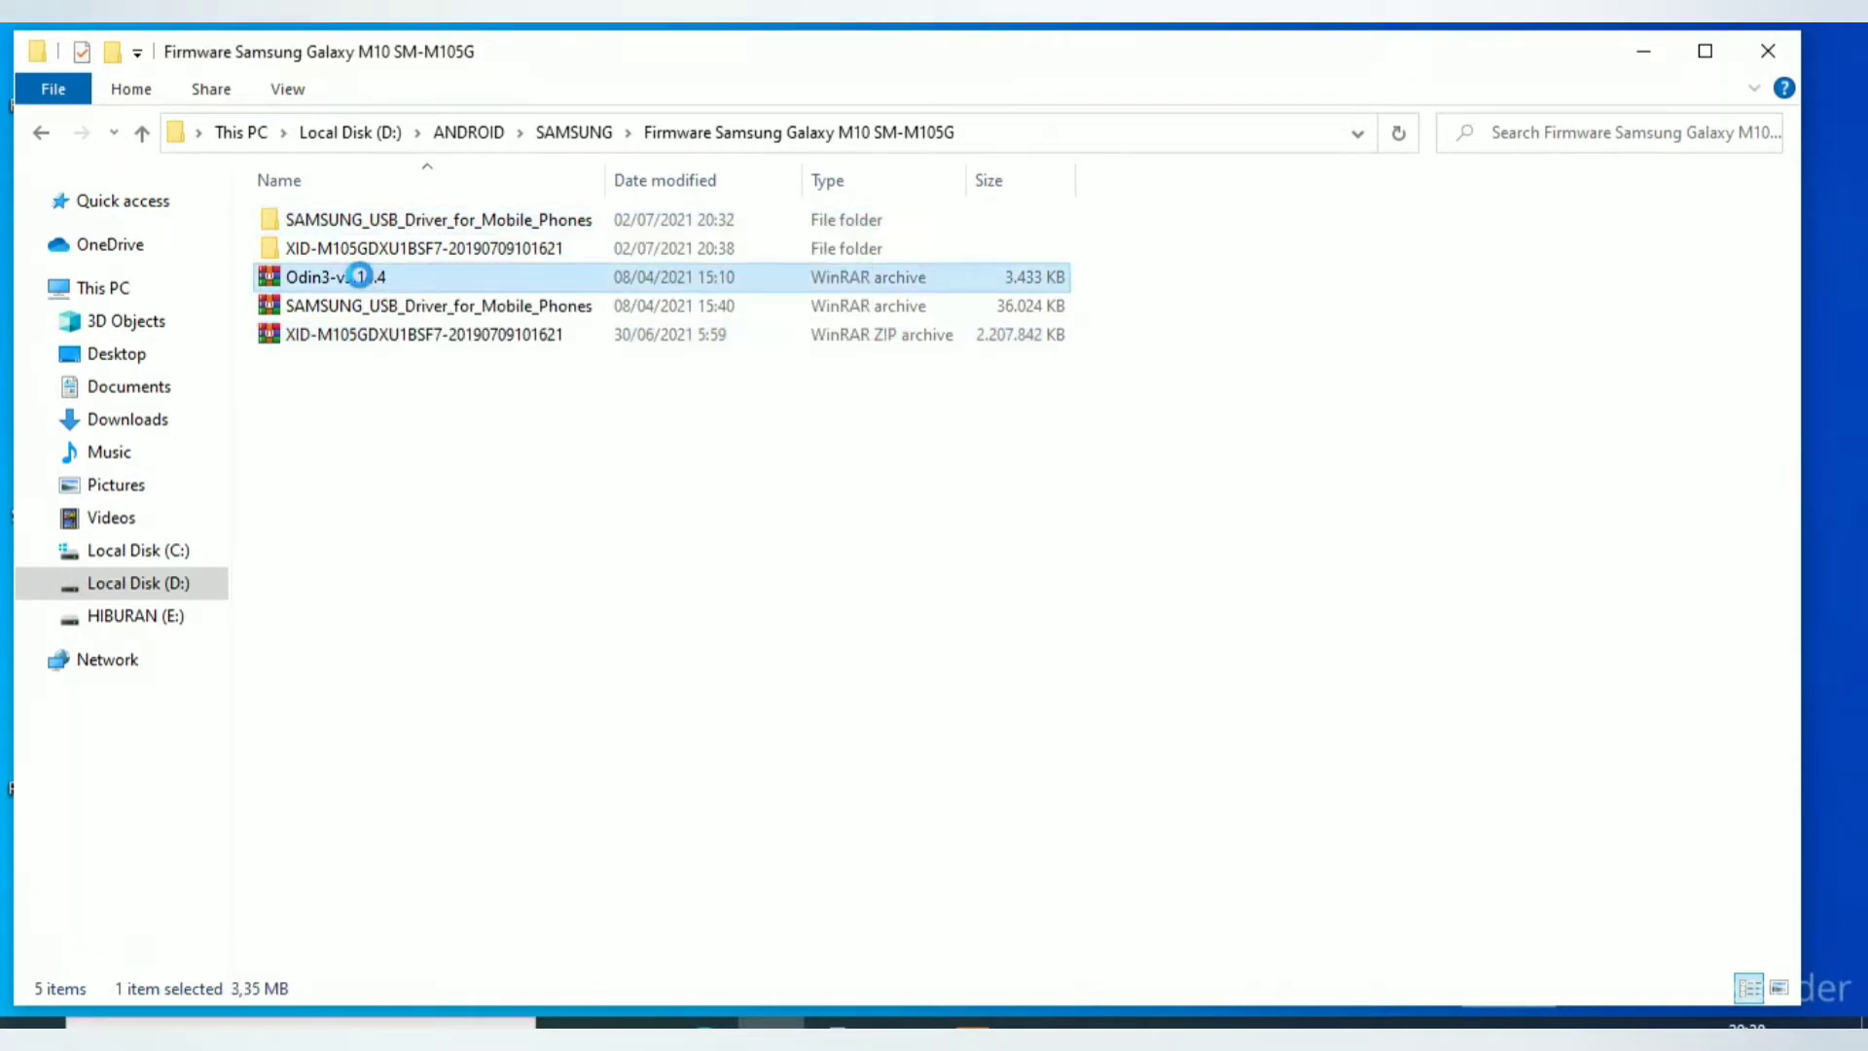
{"action": "right_click", "coordinate": [360, 276]}
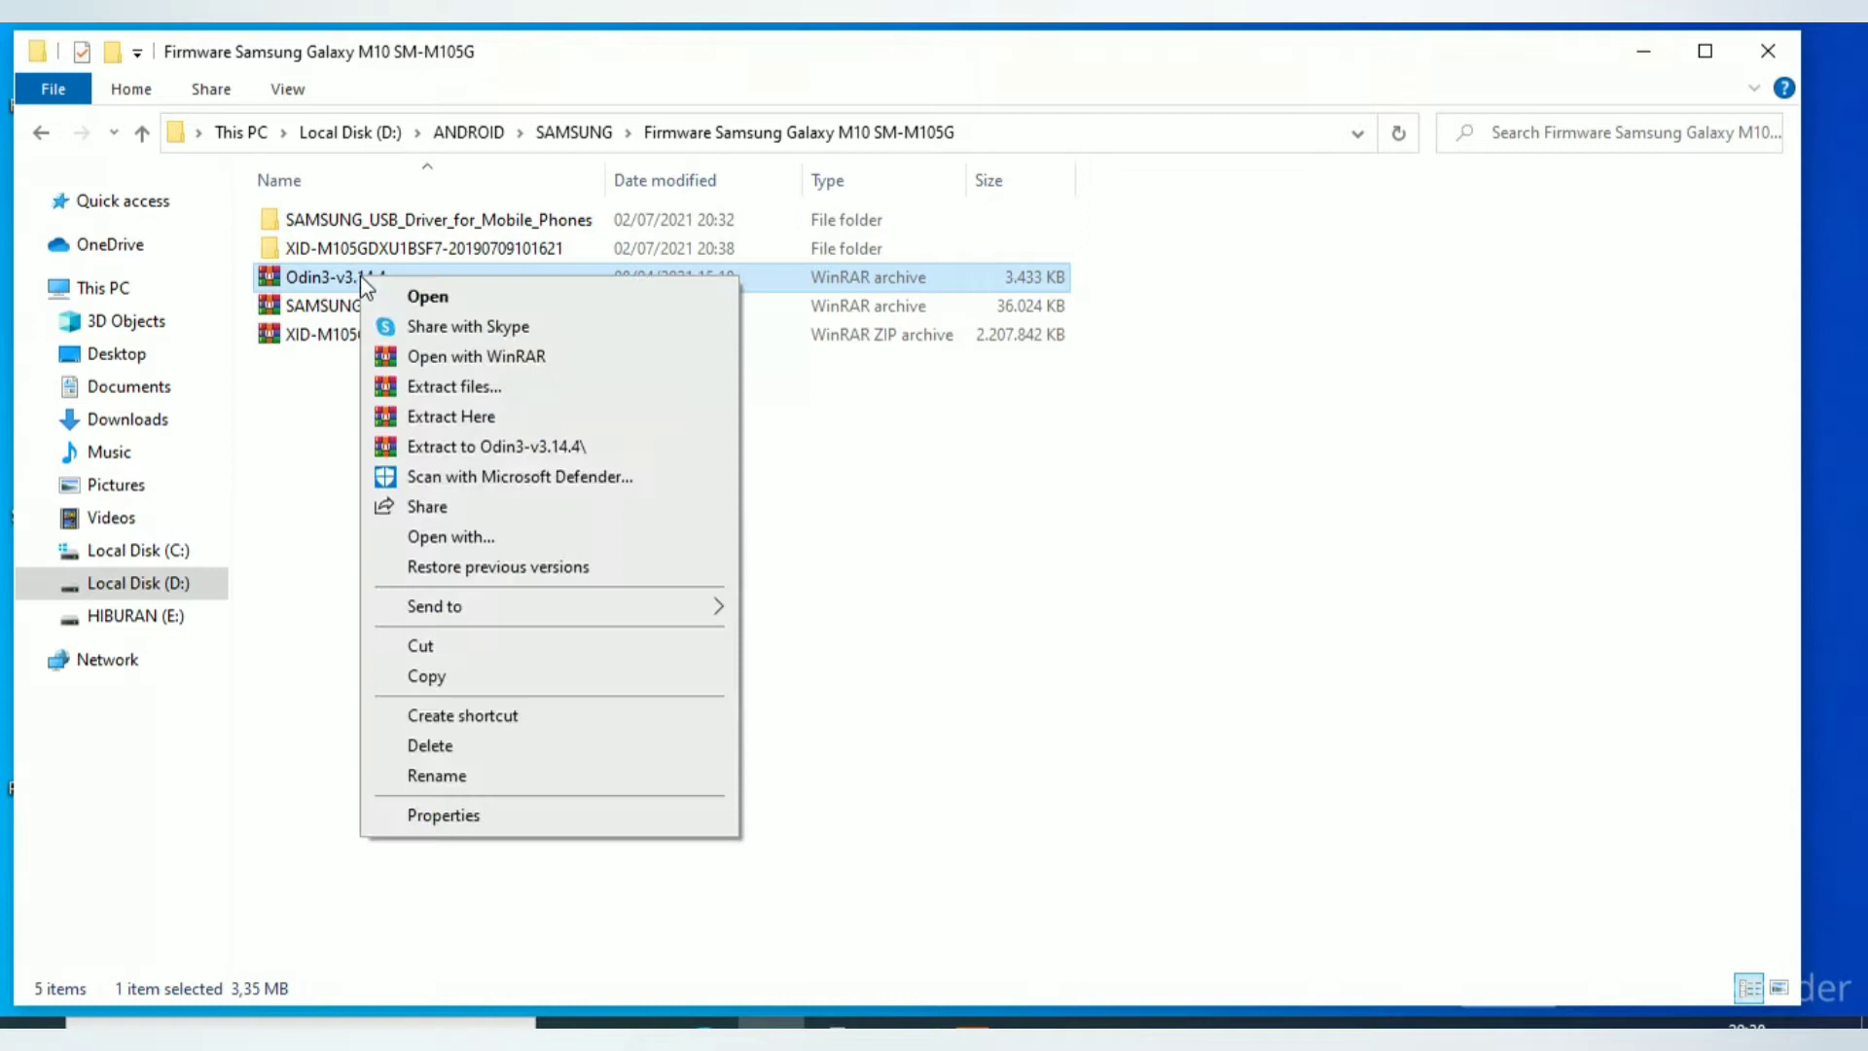
{"action": "left_click", "coordinate": [421, 389]}
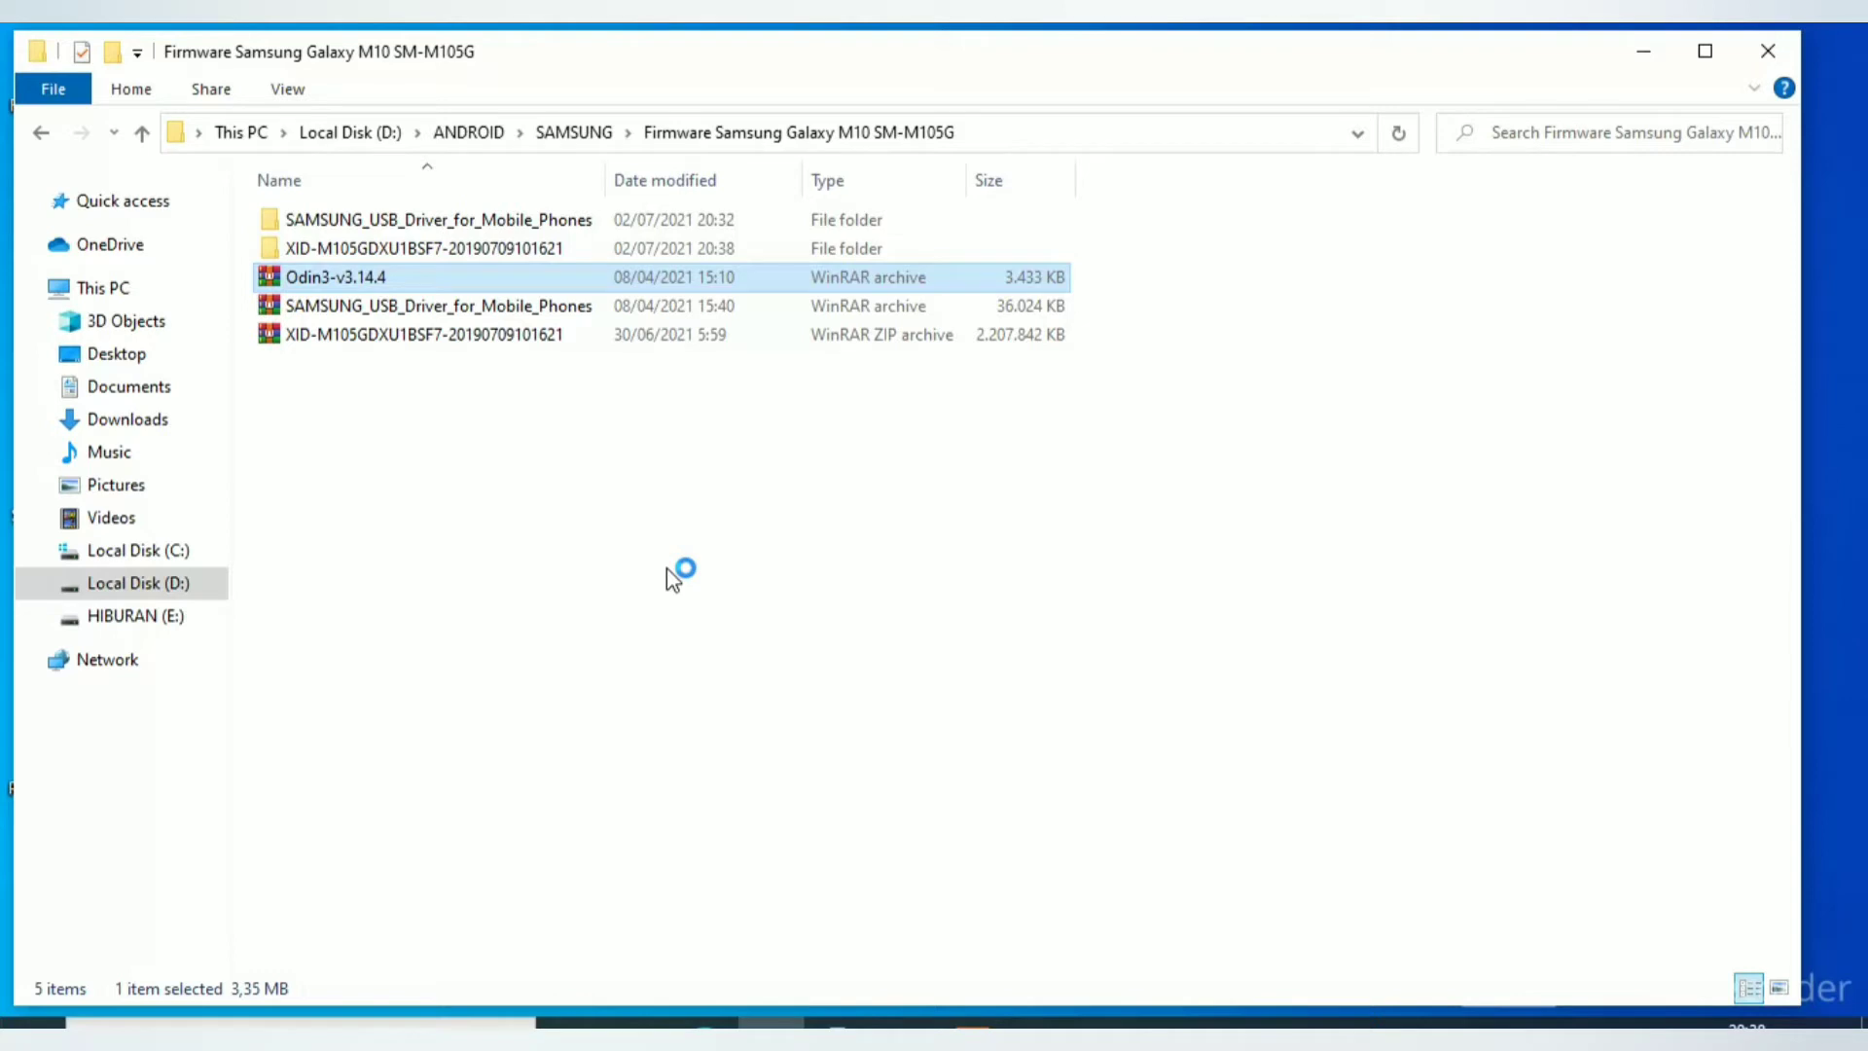
{"action": "left_click", "coordinate": [1398, 853]}
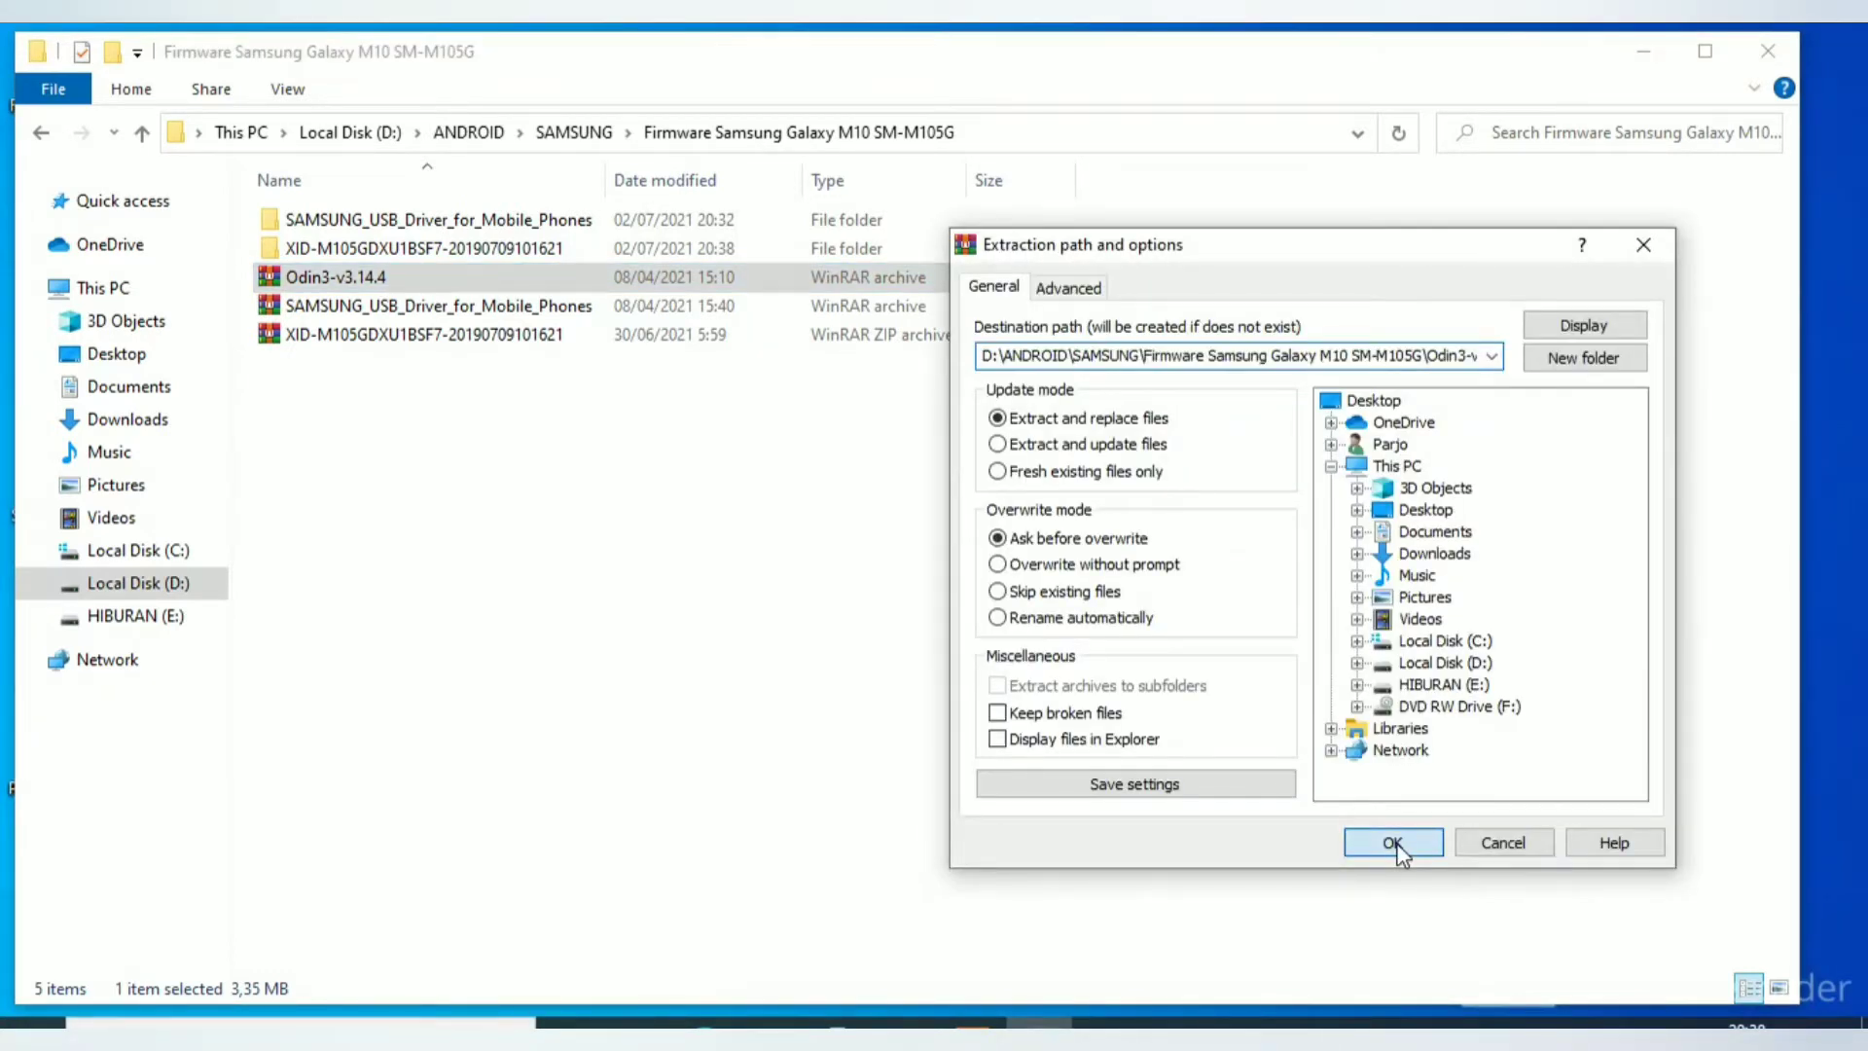
{"action": "left_click", "coordinate": [1393, 843]}
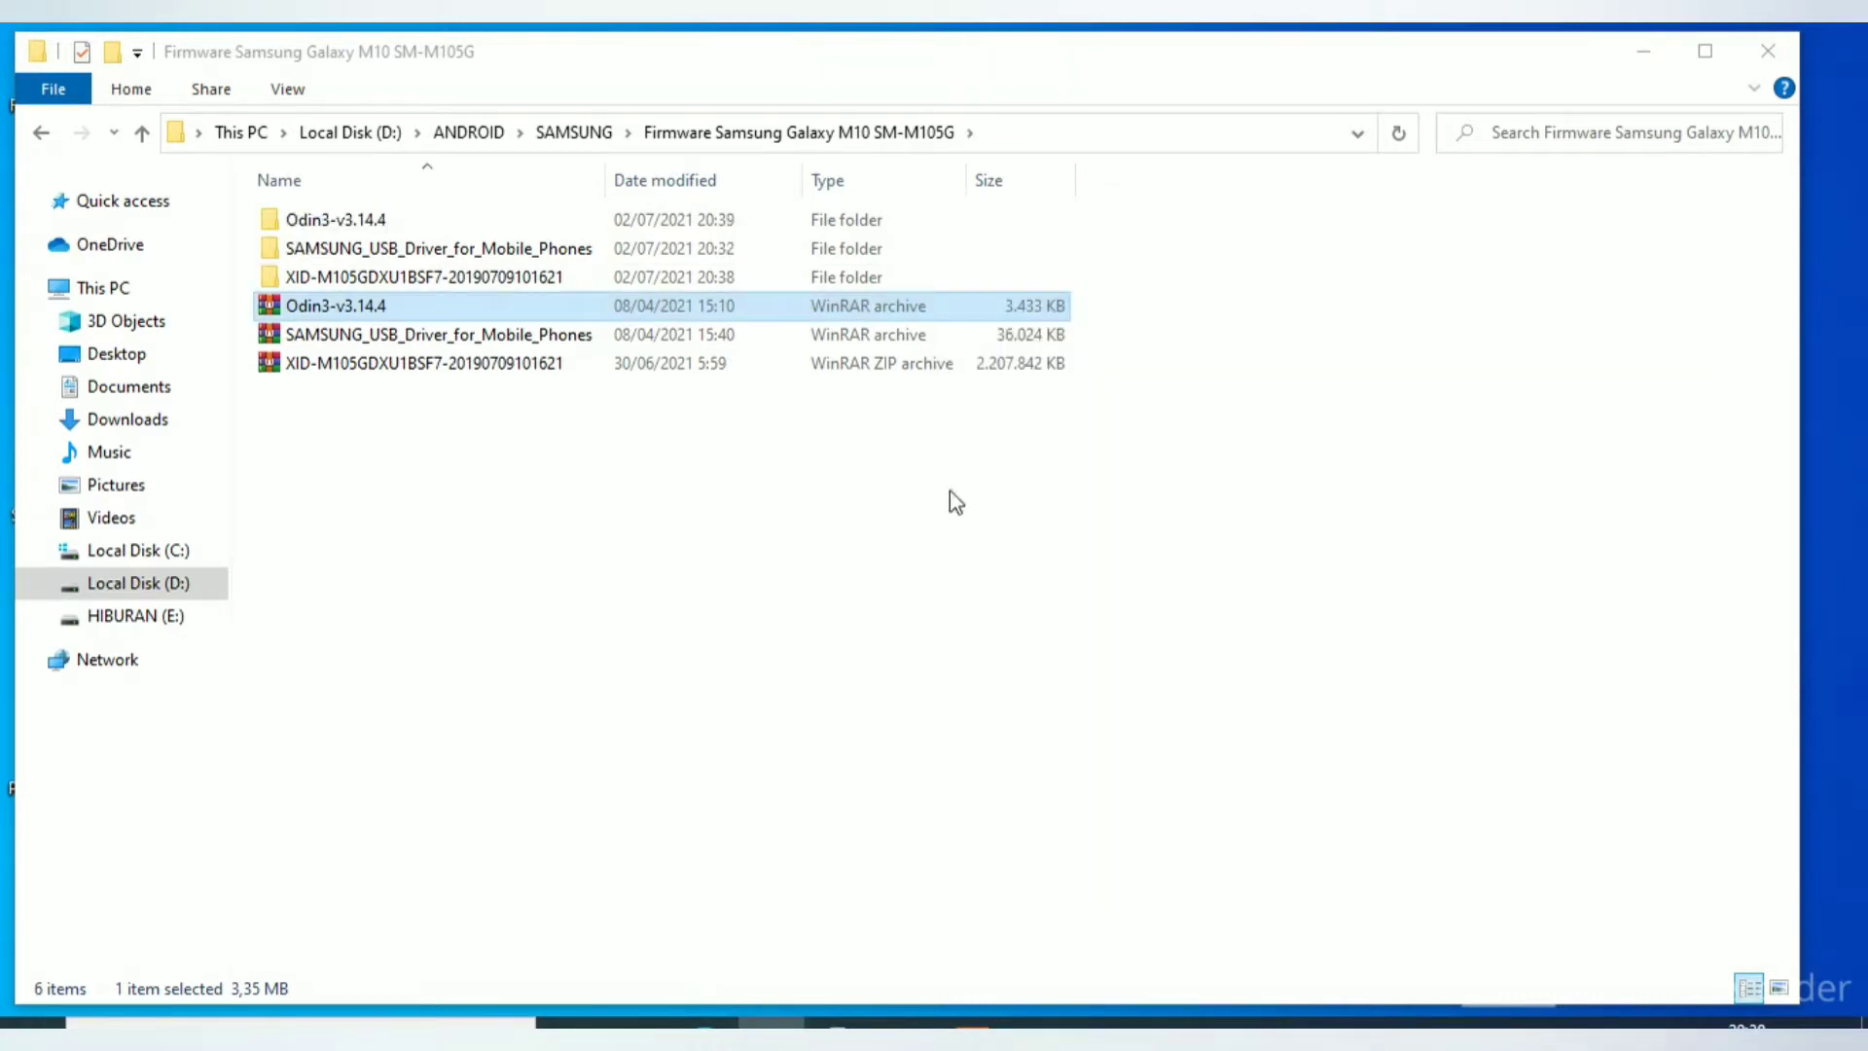
Launch the Odin3_v3.14.4 application from the extracted Odin3-v3.14.4 folder and accept its startup notice.
{"action": "double_click", "coordinate": [323, 218]}
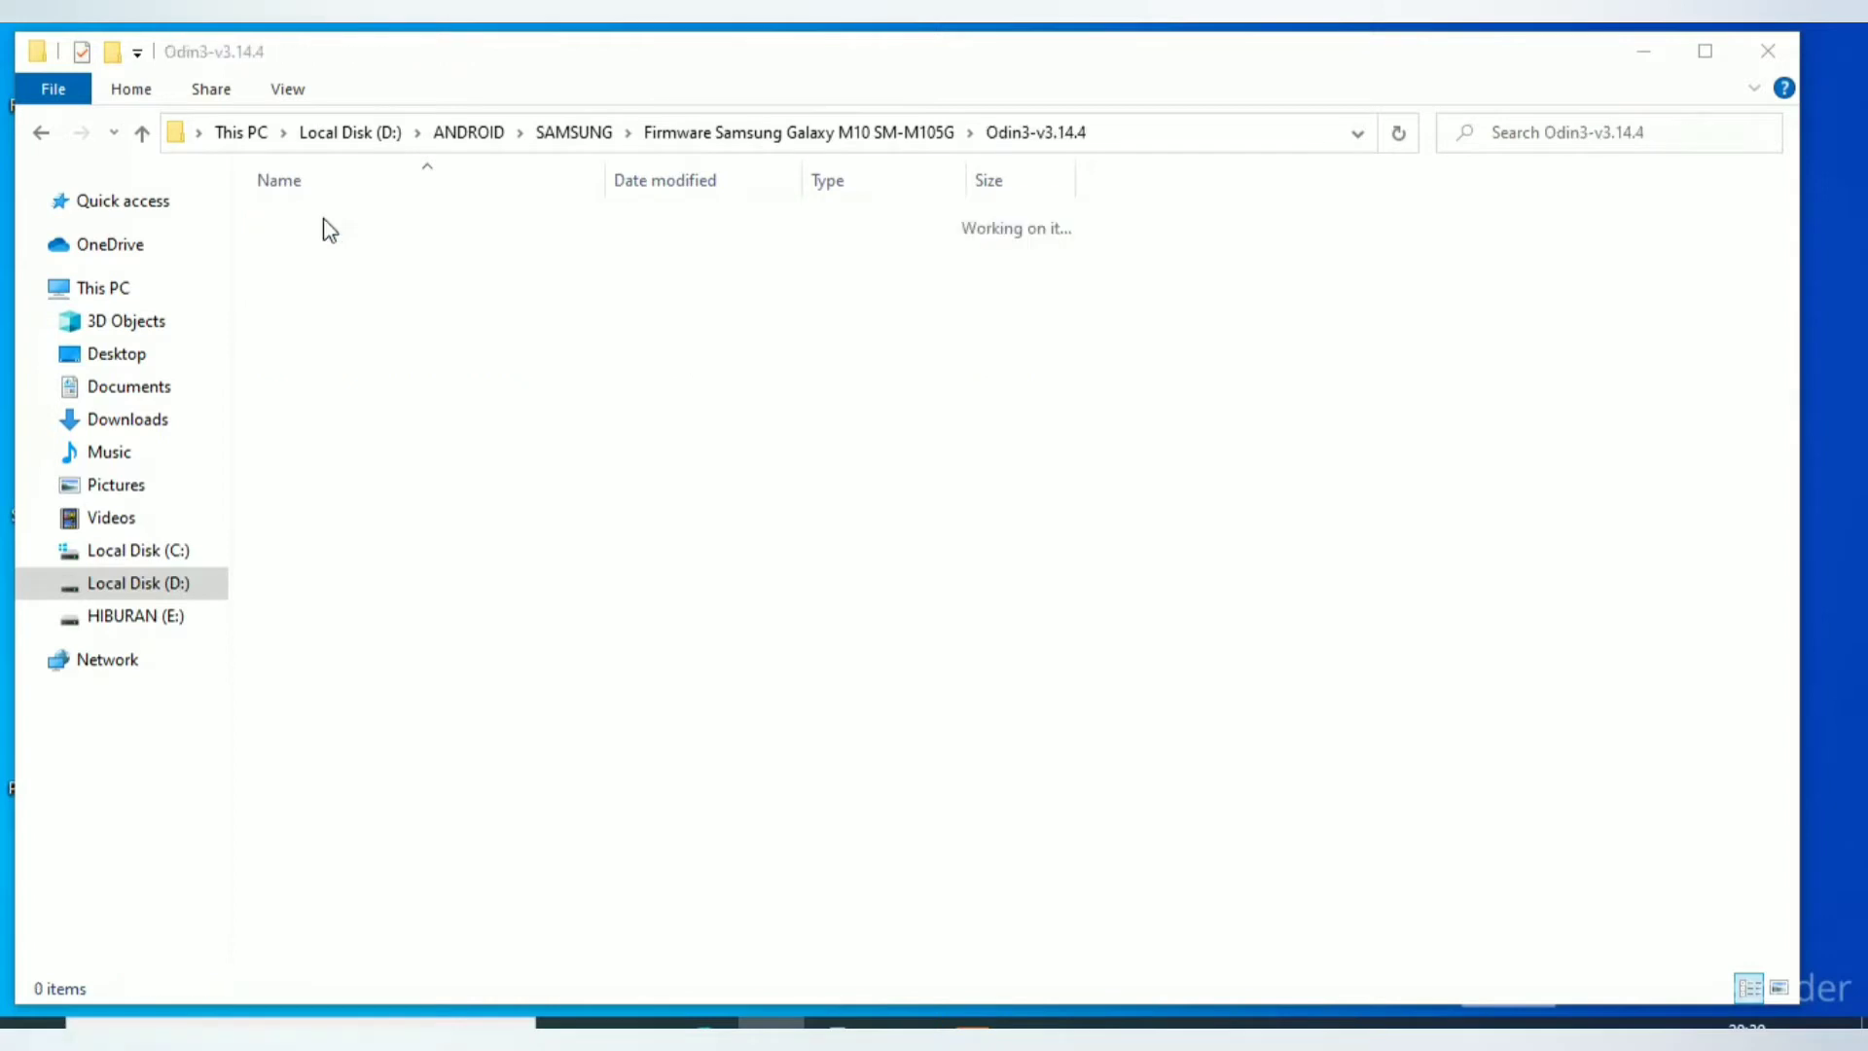
{"action": "left_click", "coordinate": [322, 218]}
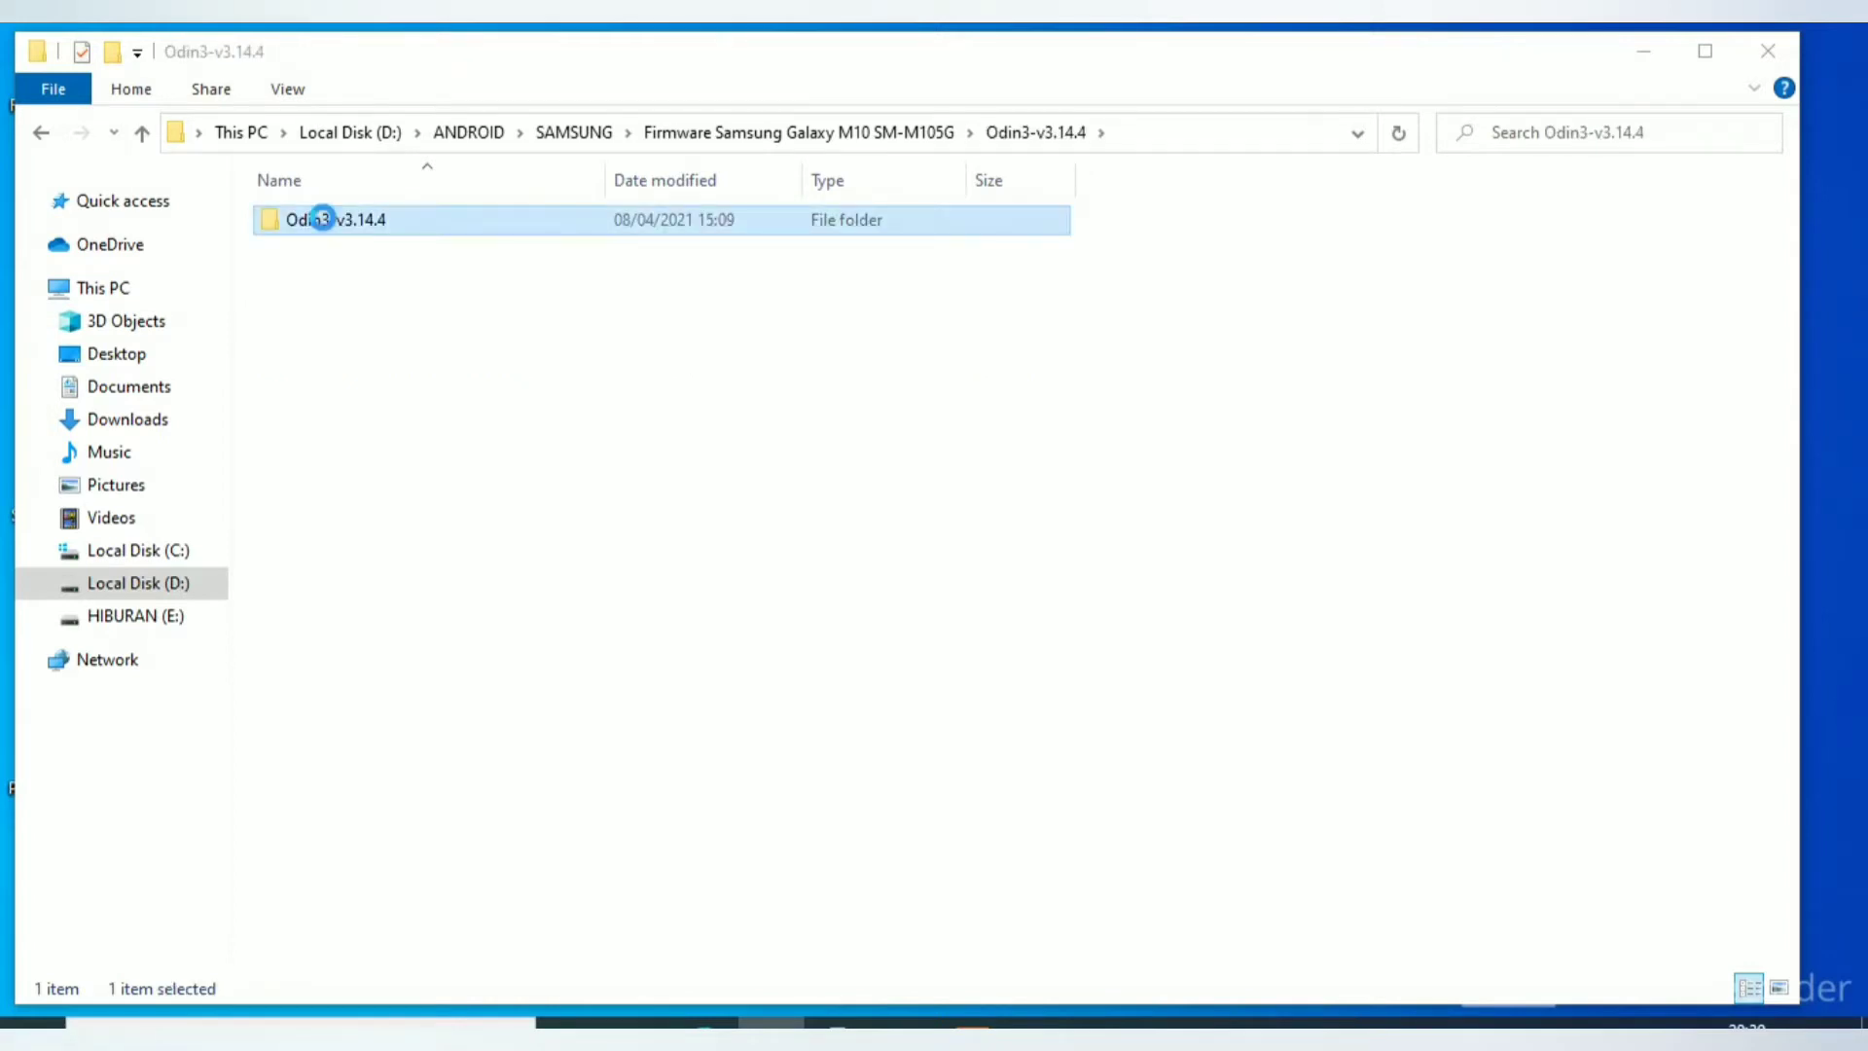
{"action": "left_click", "coordinate": [322, 218]}
{"action": "double_click", "coordinate": [323, 219]}
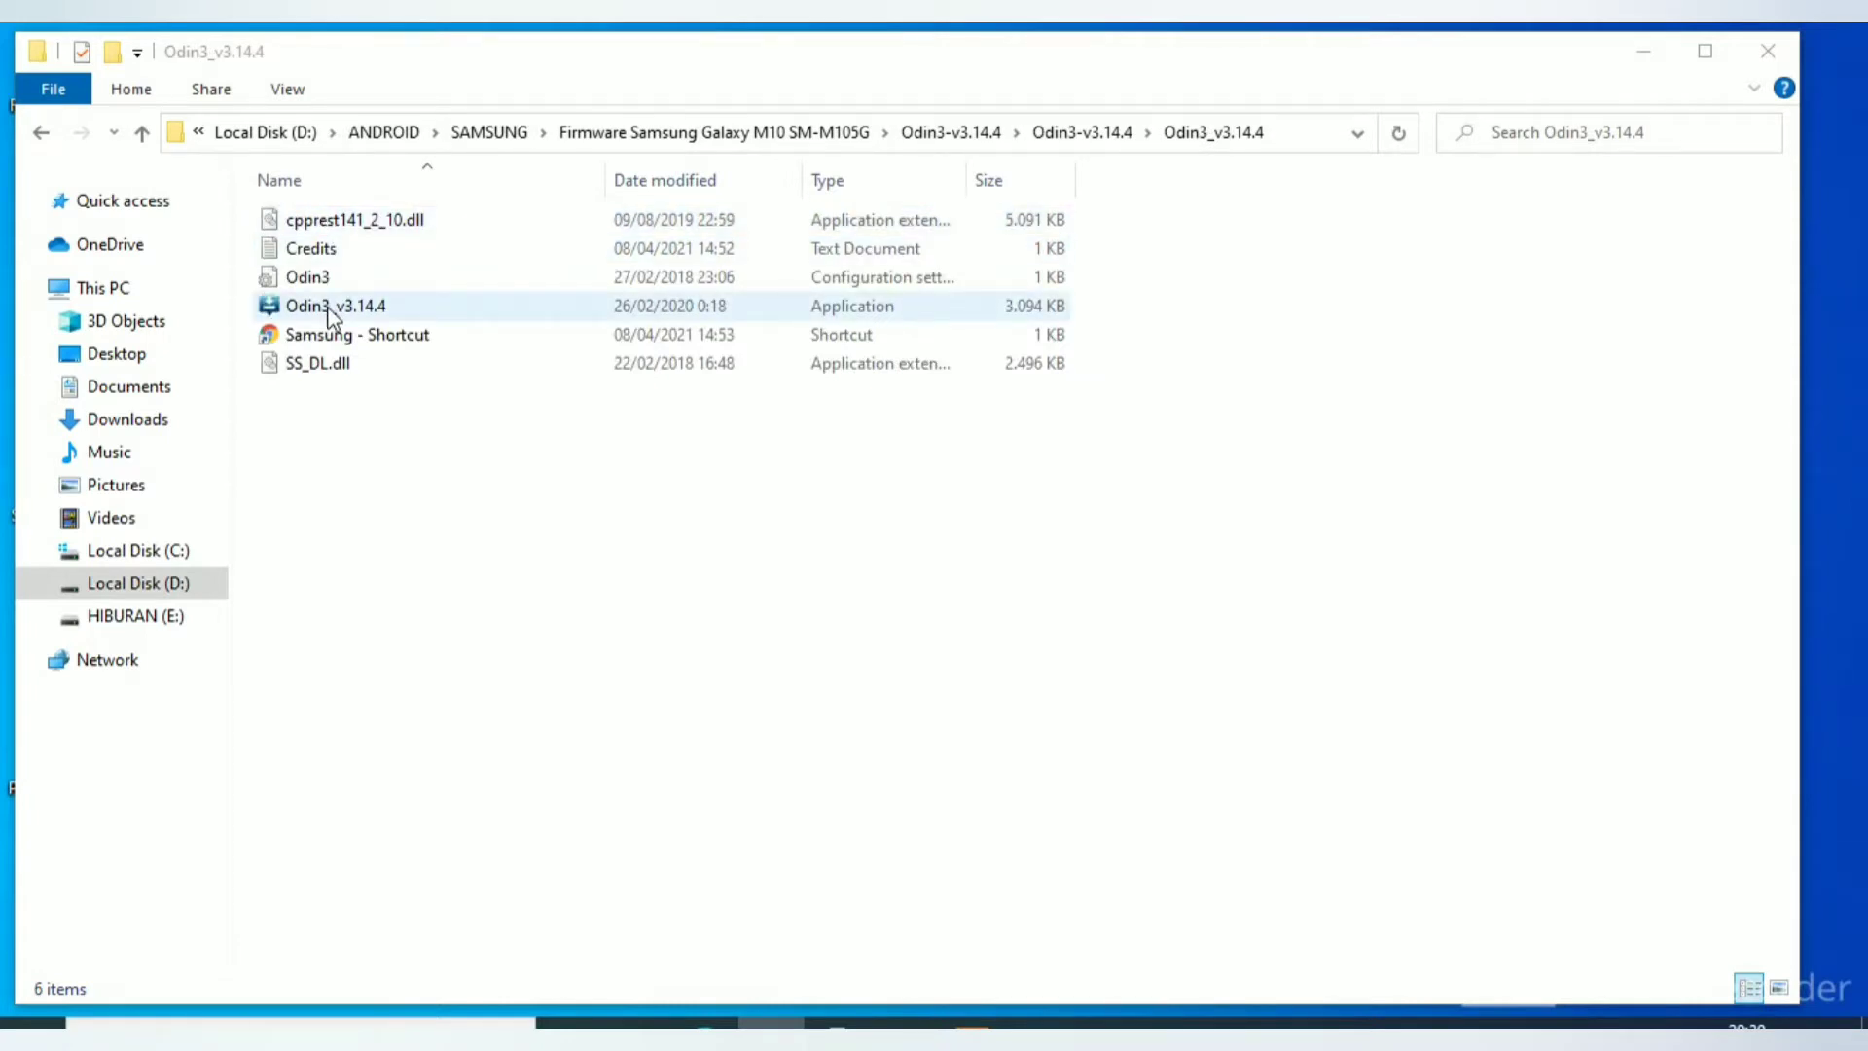
{"action": "double_click", "coordinate": [329, 309]}
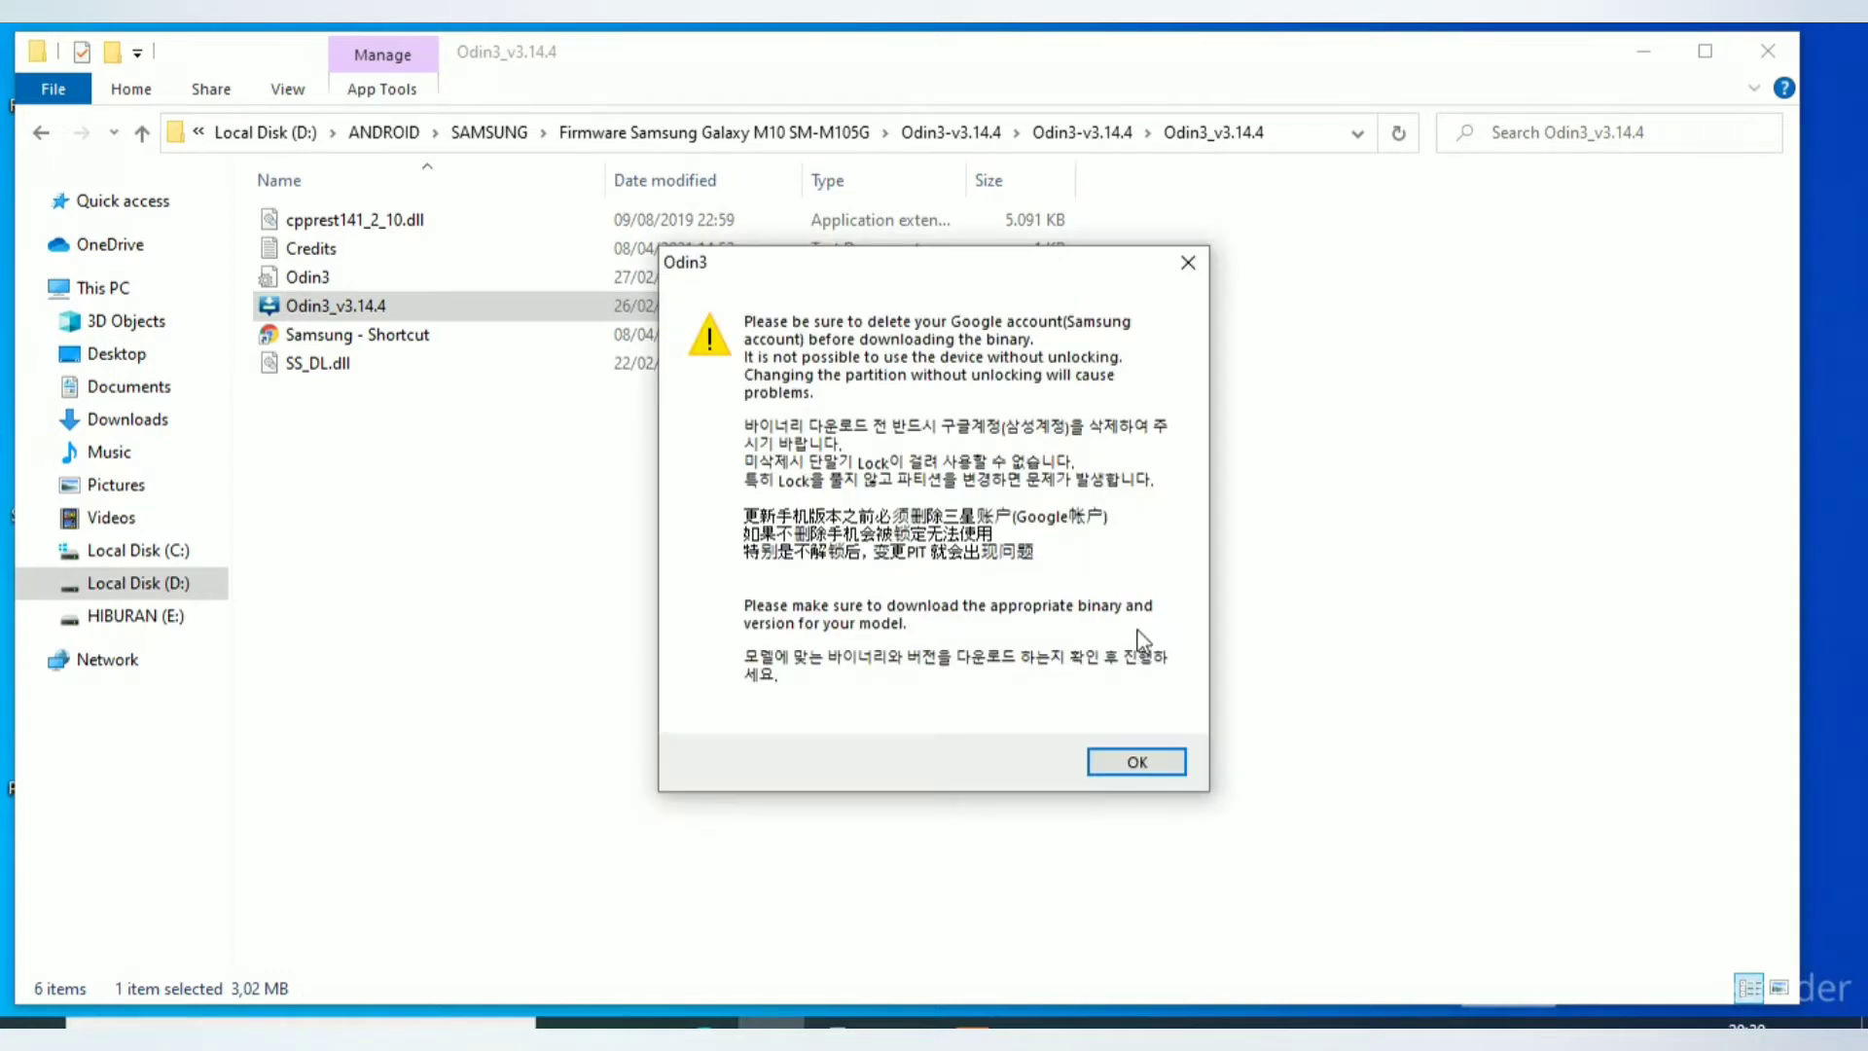
{"action": "left_click", "coordinate": [1160, 768]}
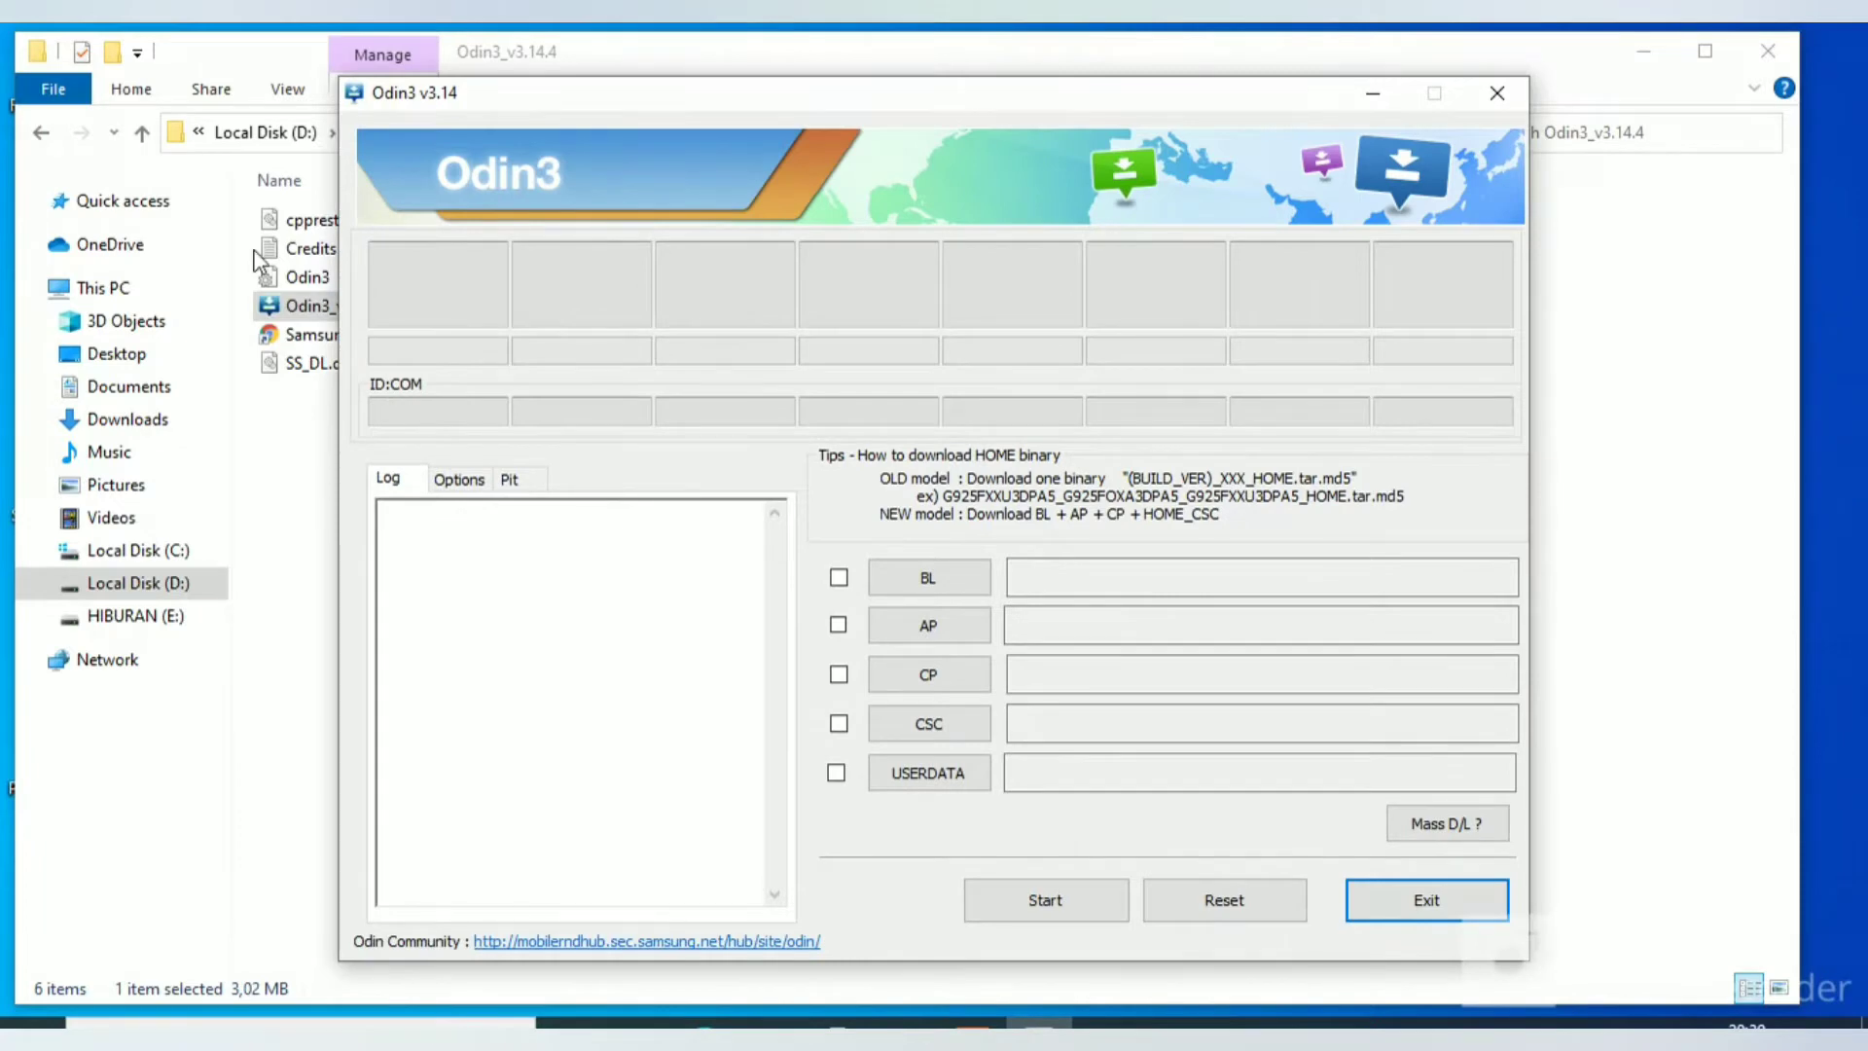
{"action": "left_click", "coordinate": [141, 141]}
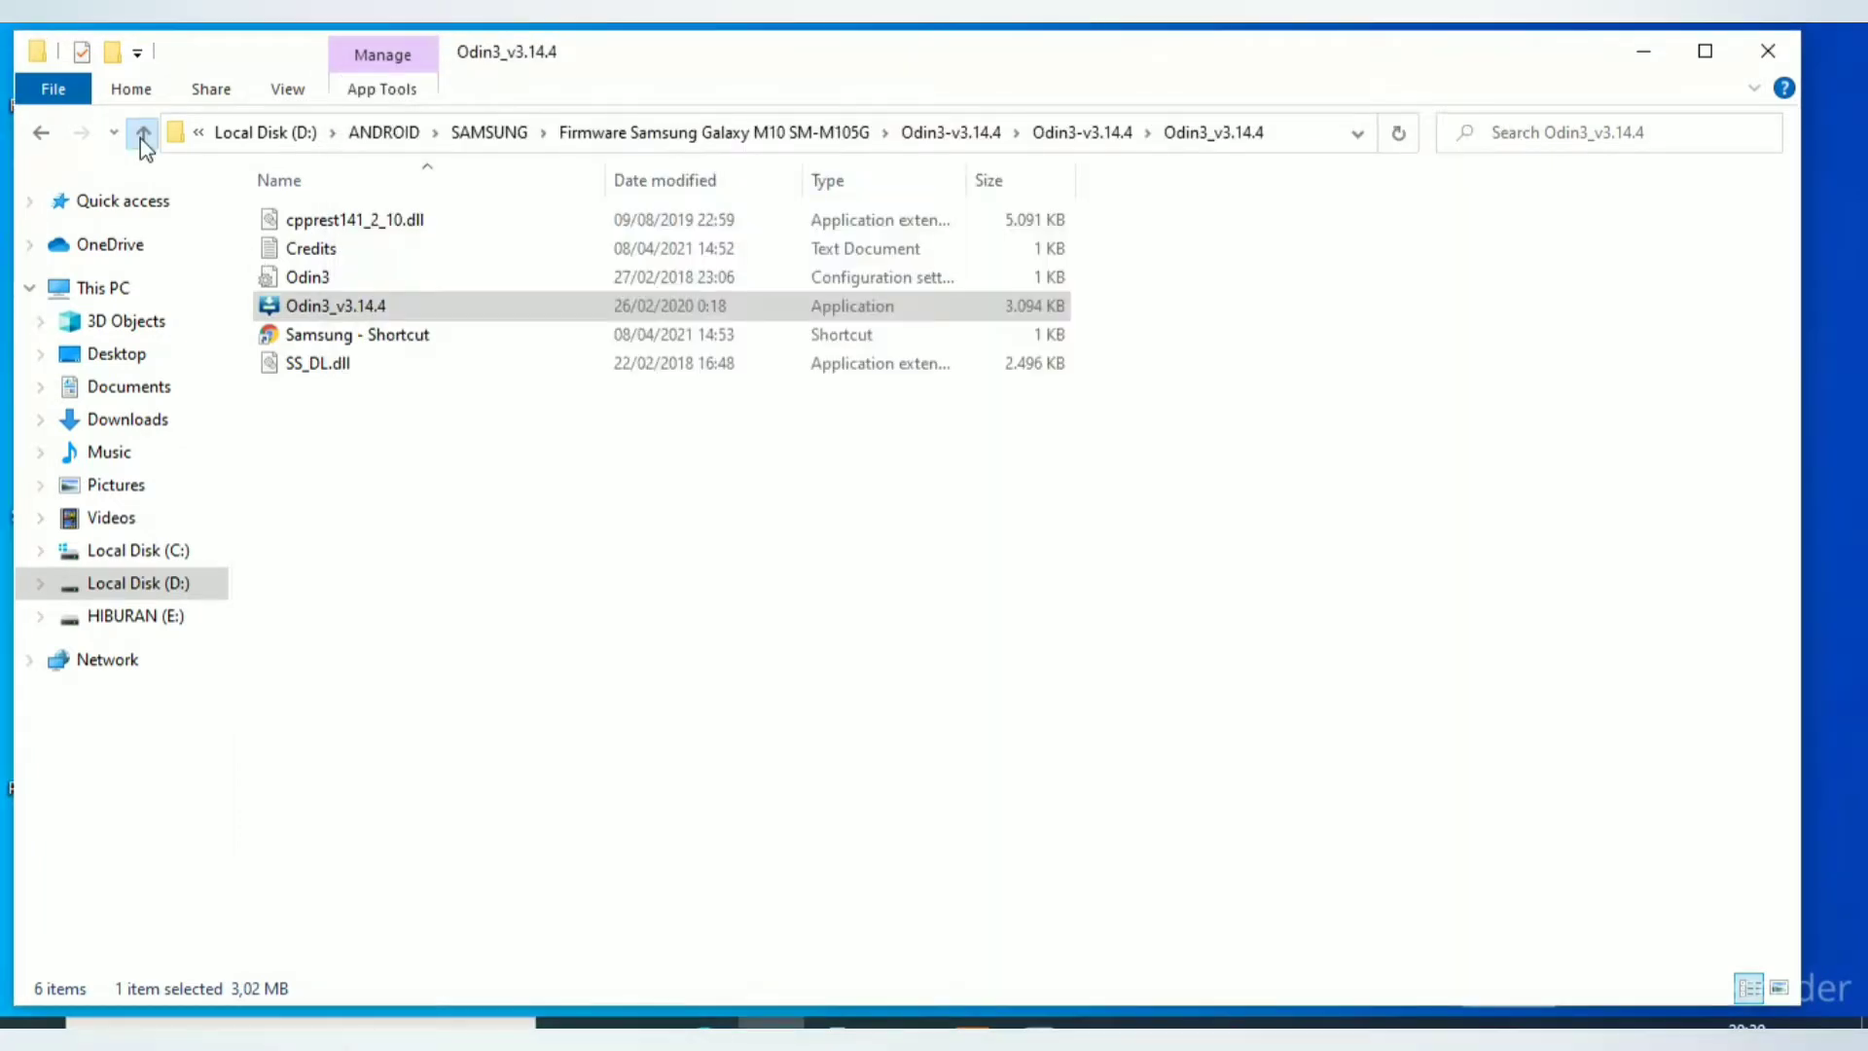
{"action": "left_click", "coordinate": [141, 136]}
{"action": "left_click", "coordinate": [142, 134]}
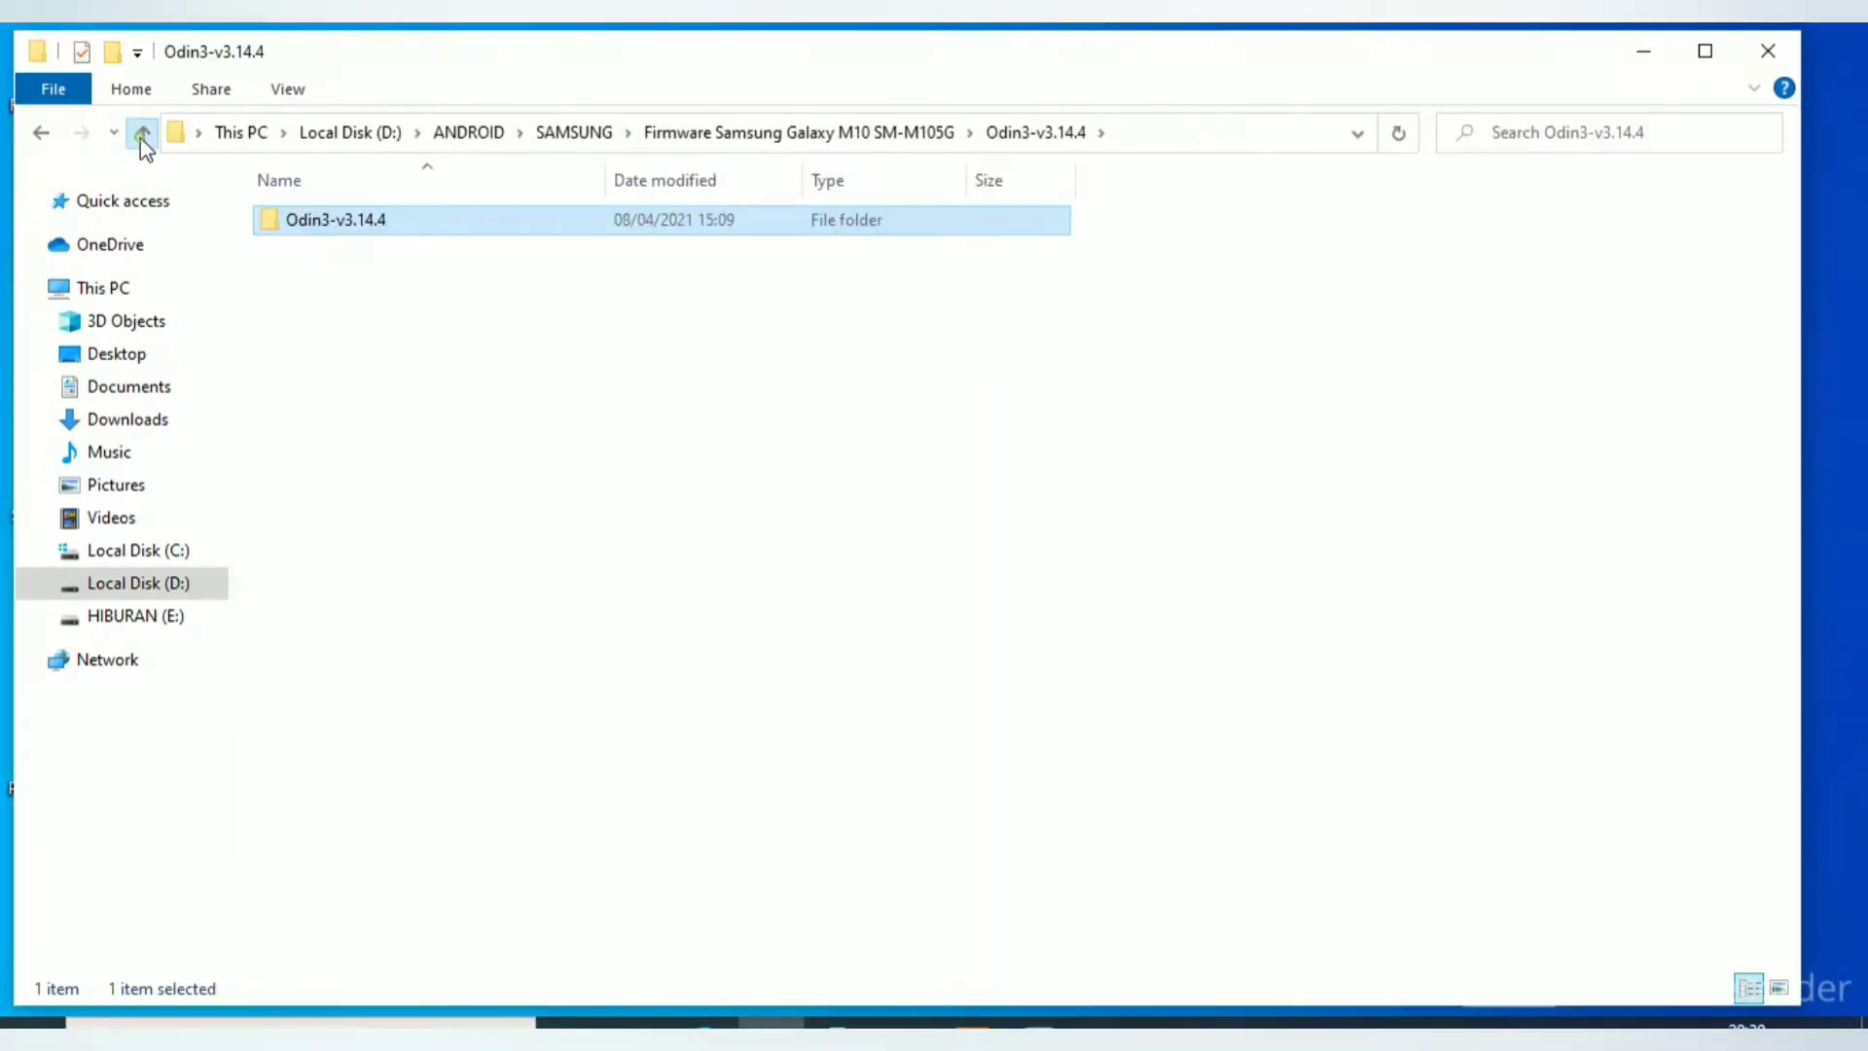
{"action": "left_click", "coordinate": [142, 134]}
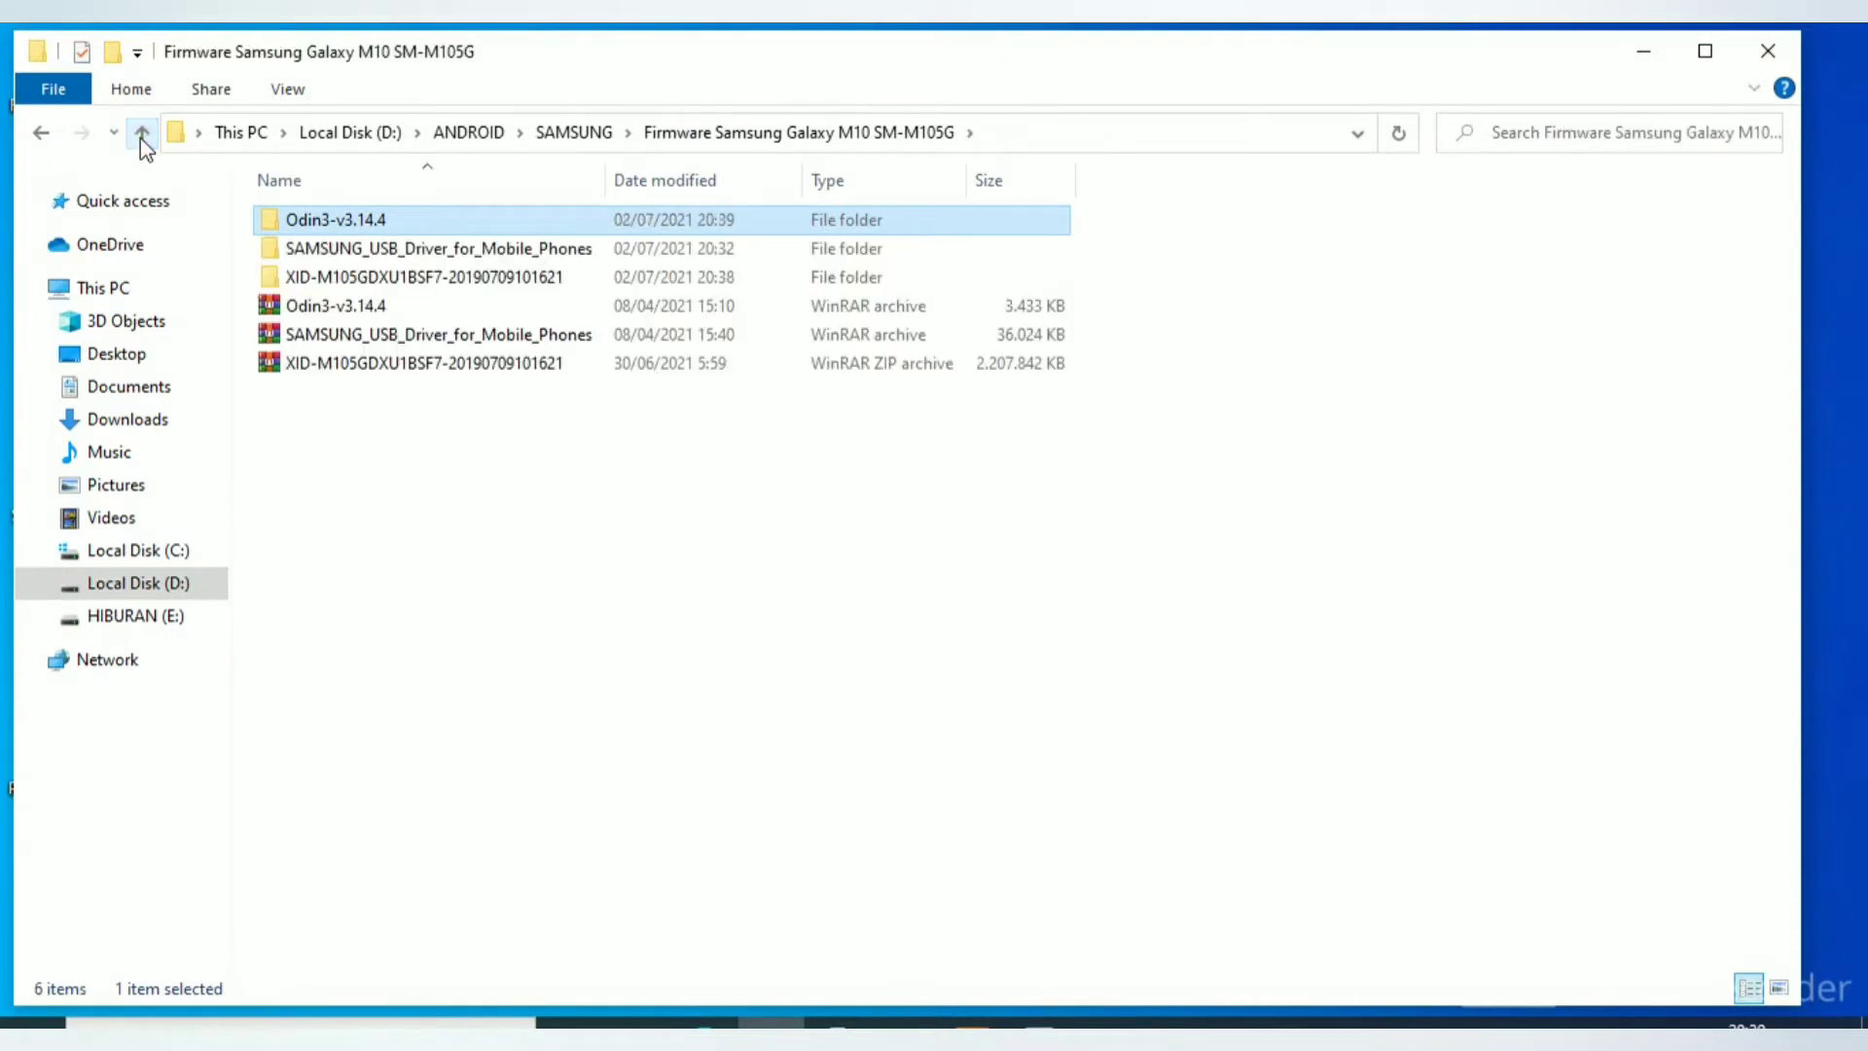
{"action": "left_click", "coordinate": [389, 282]}
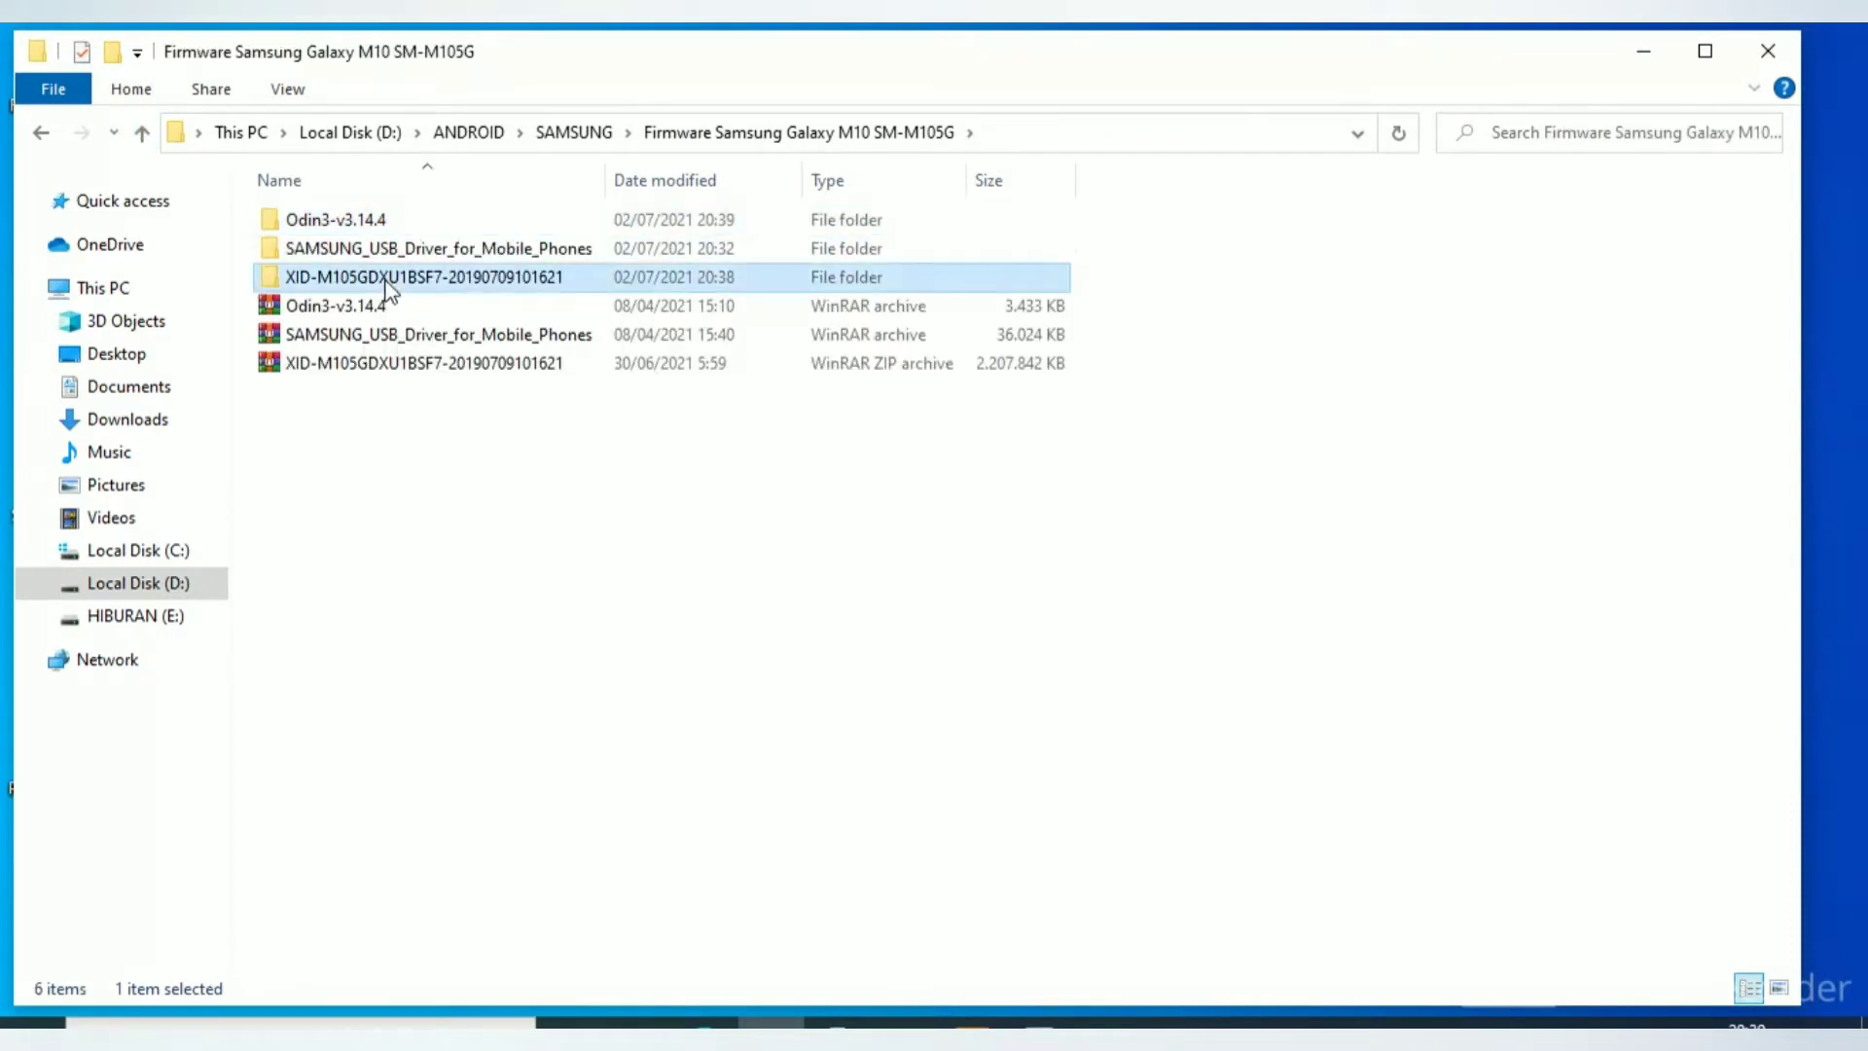
{"action": "double_click", "coordinate": [389, 282]}
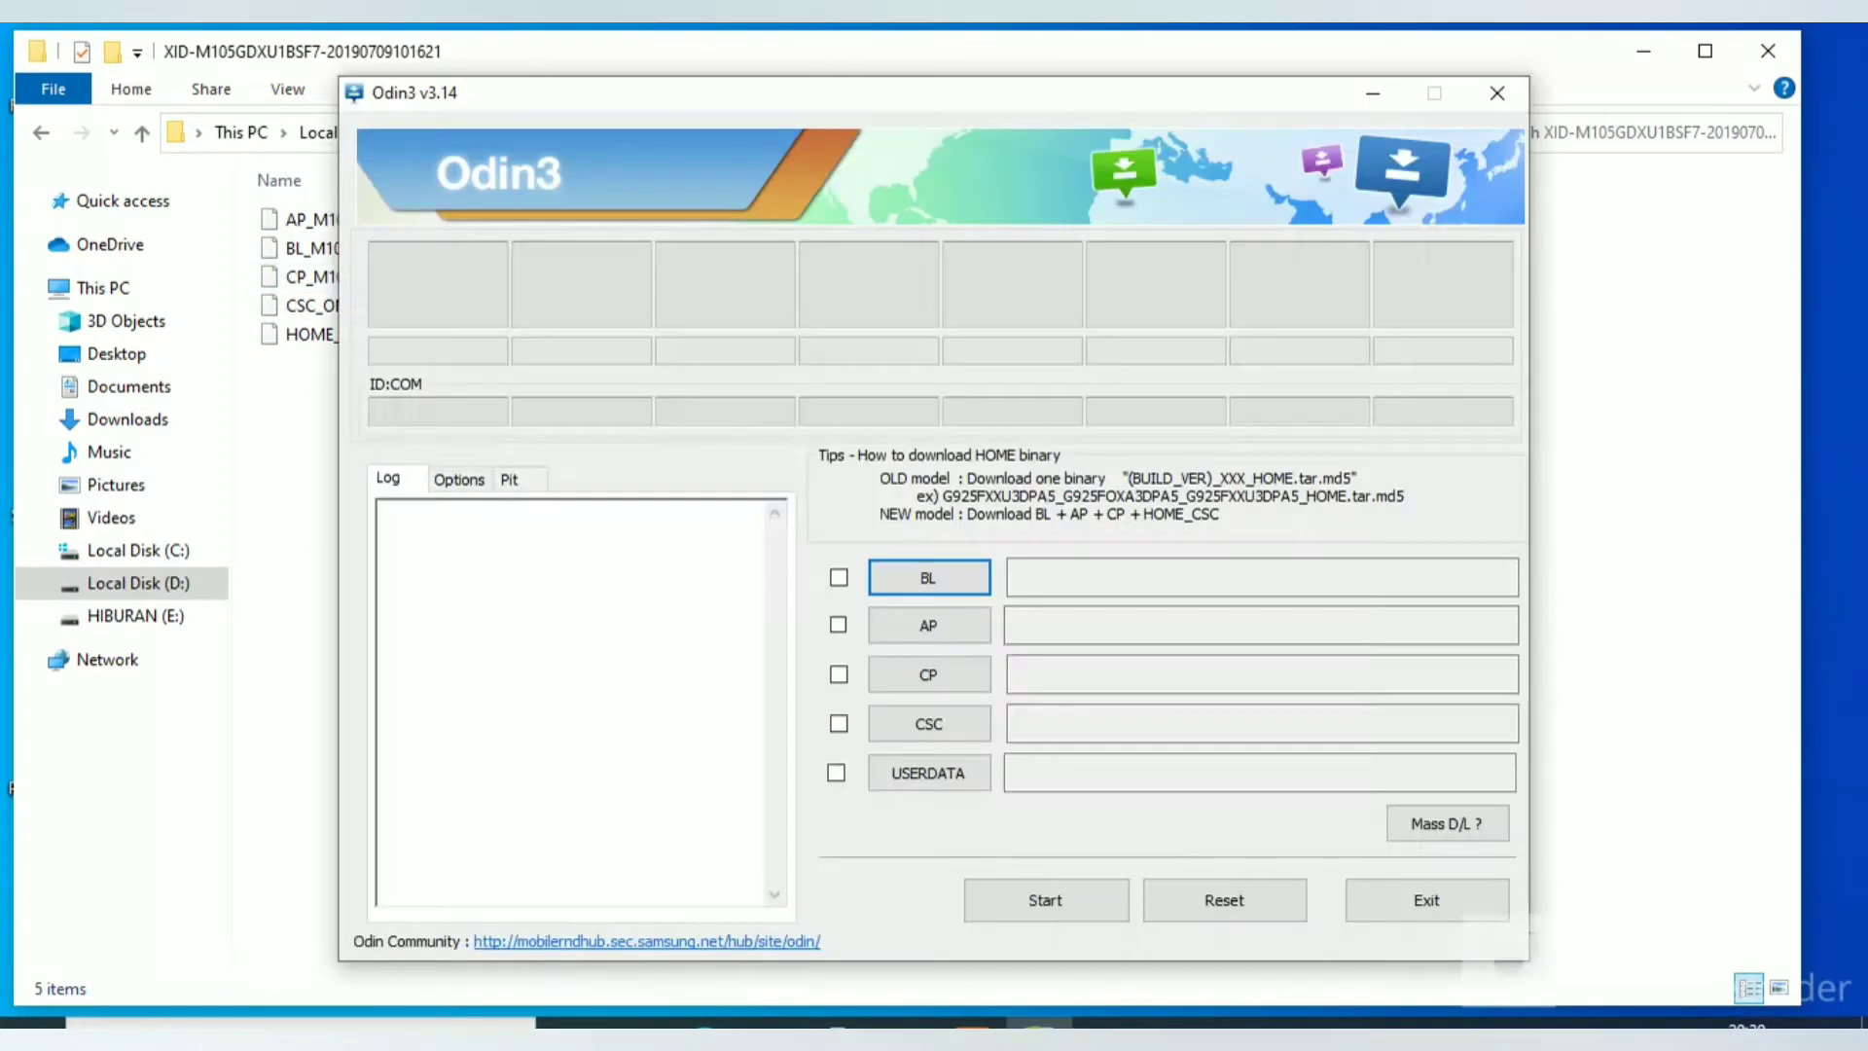
{"action": "left_click_drag", "start_coordinate": [804, 93], "coordinate": [979, 88]}
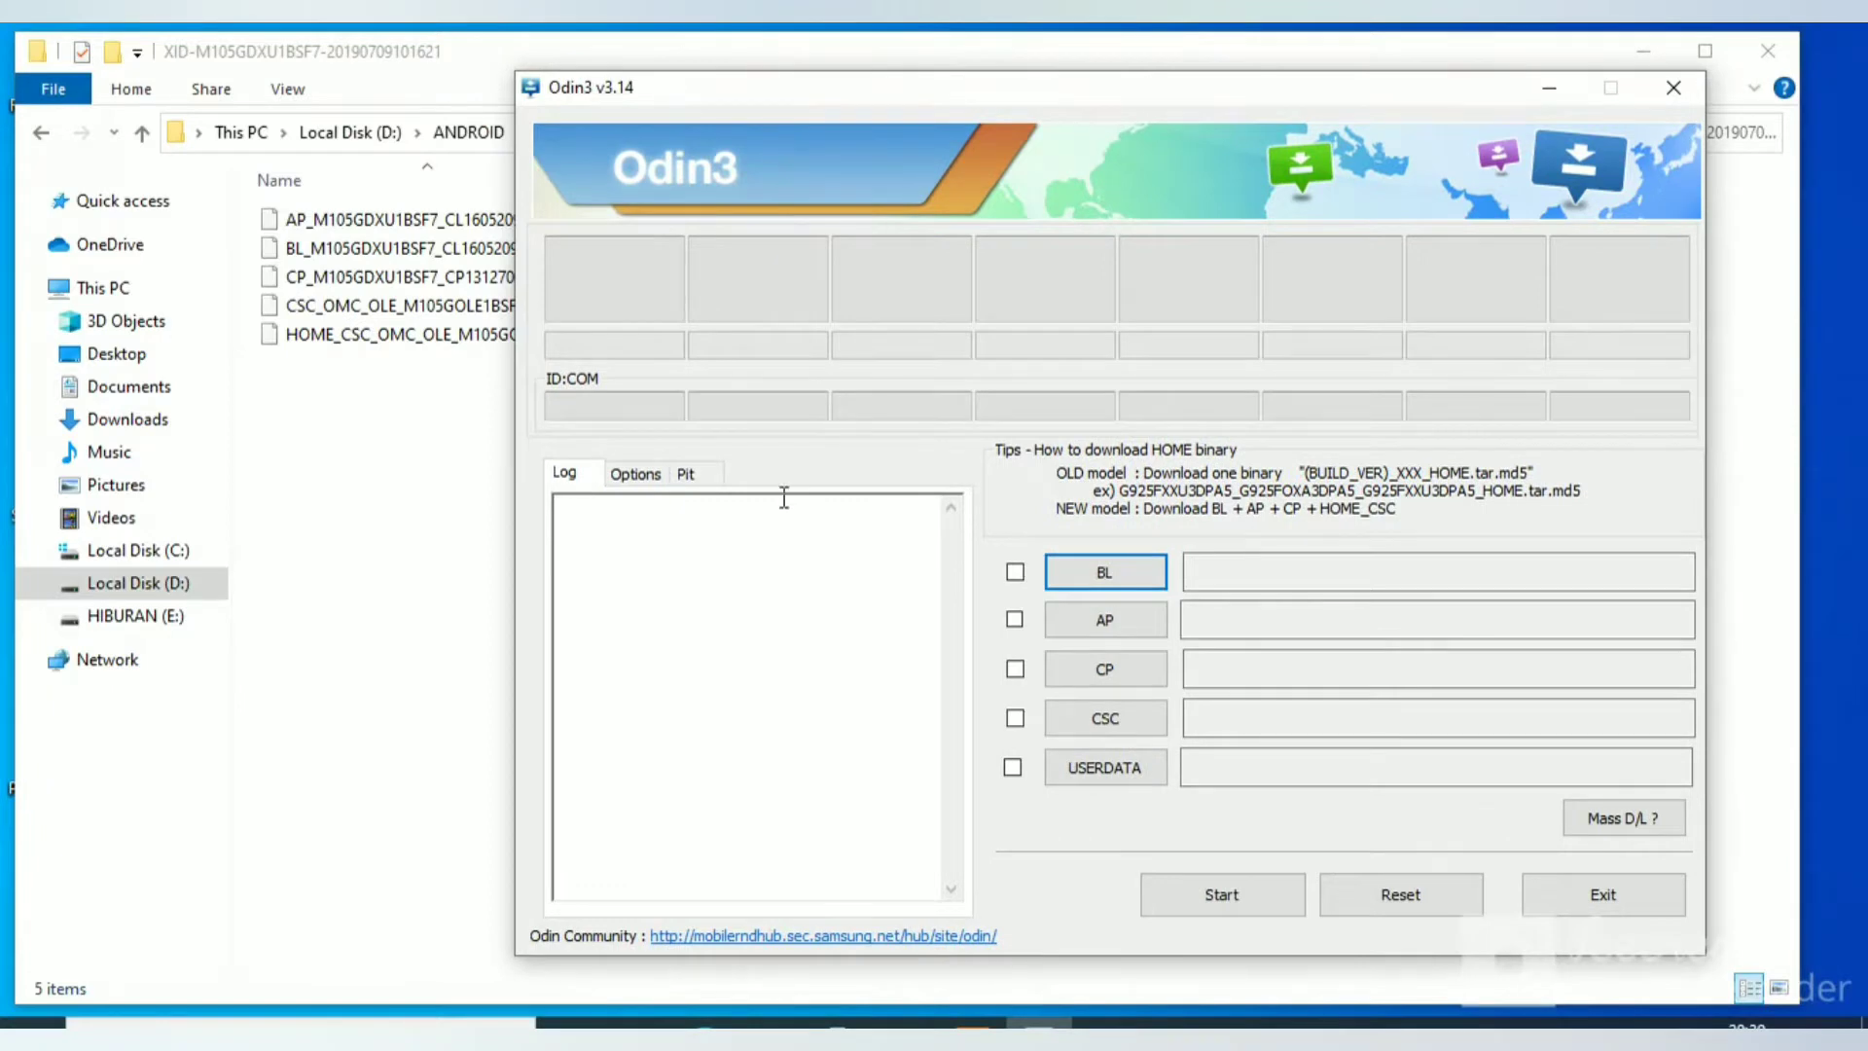
Load the BL_M105GDXU1BSF7_CL16052094 firmware file as the BL file in Odin3.
{"action": "left_click", "coordinate": [1081, 574]}
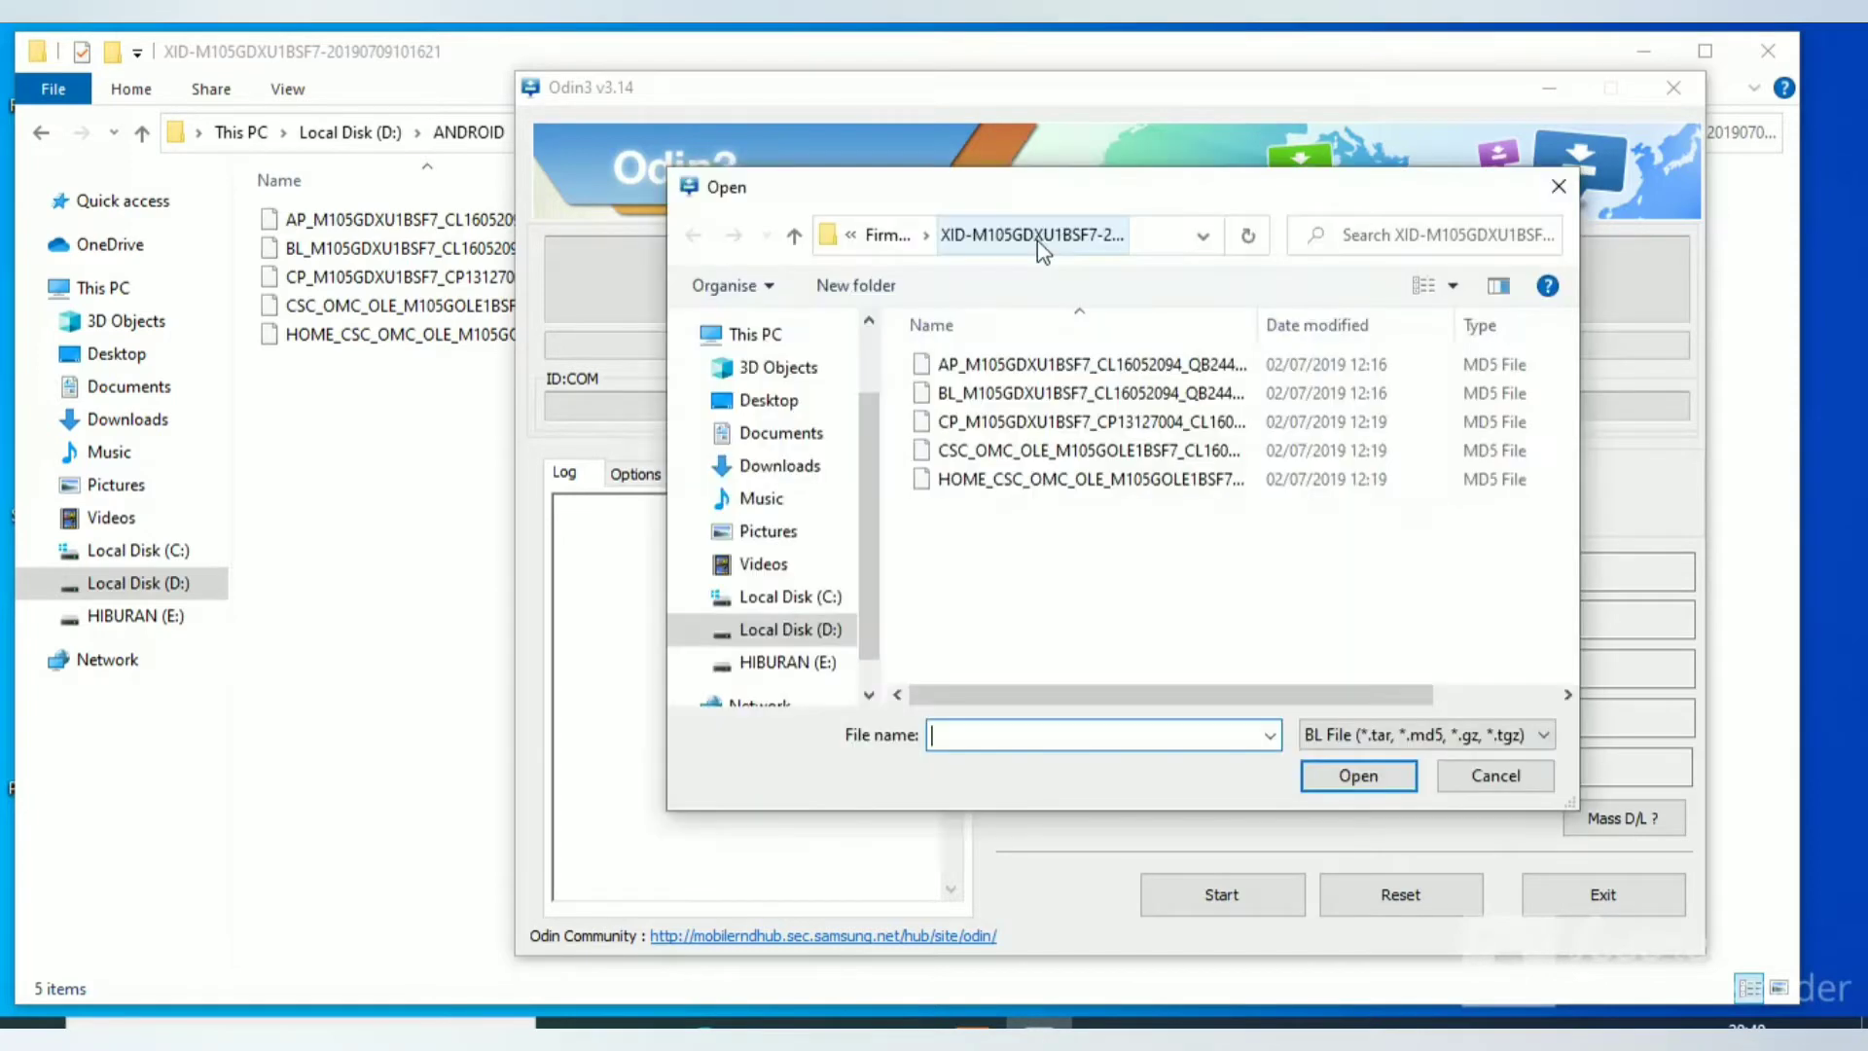
{"action": "left_click", "coordinate": [999, 399]}
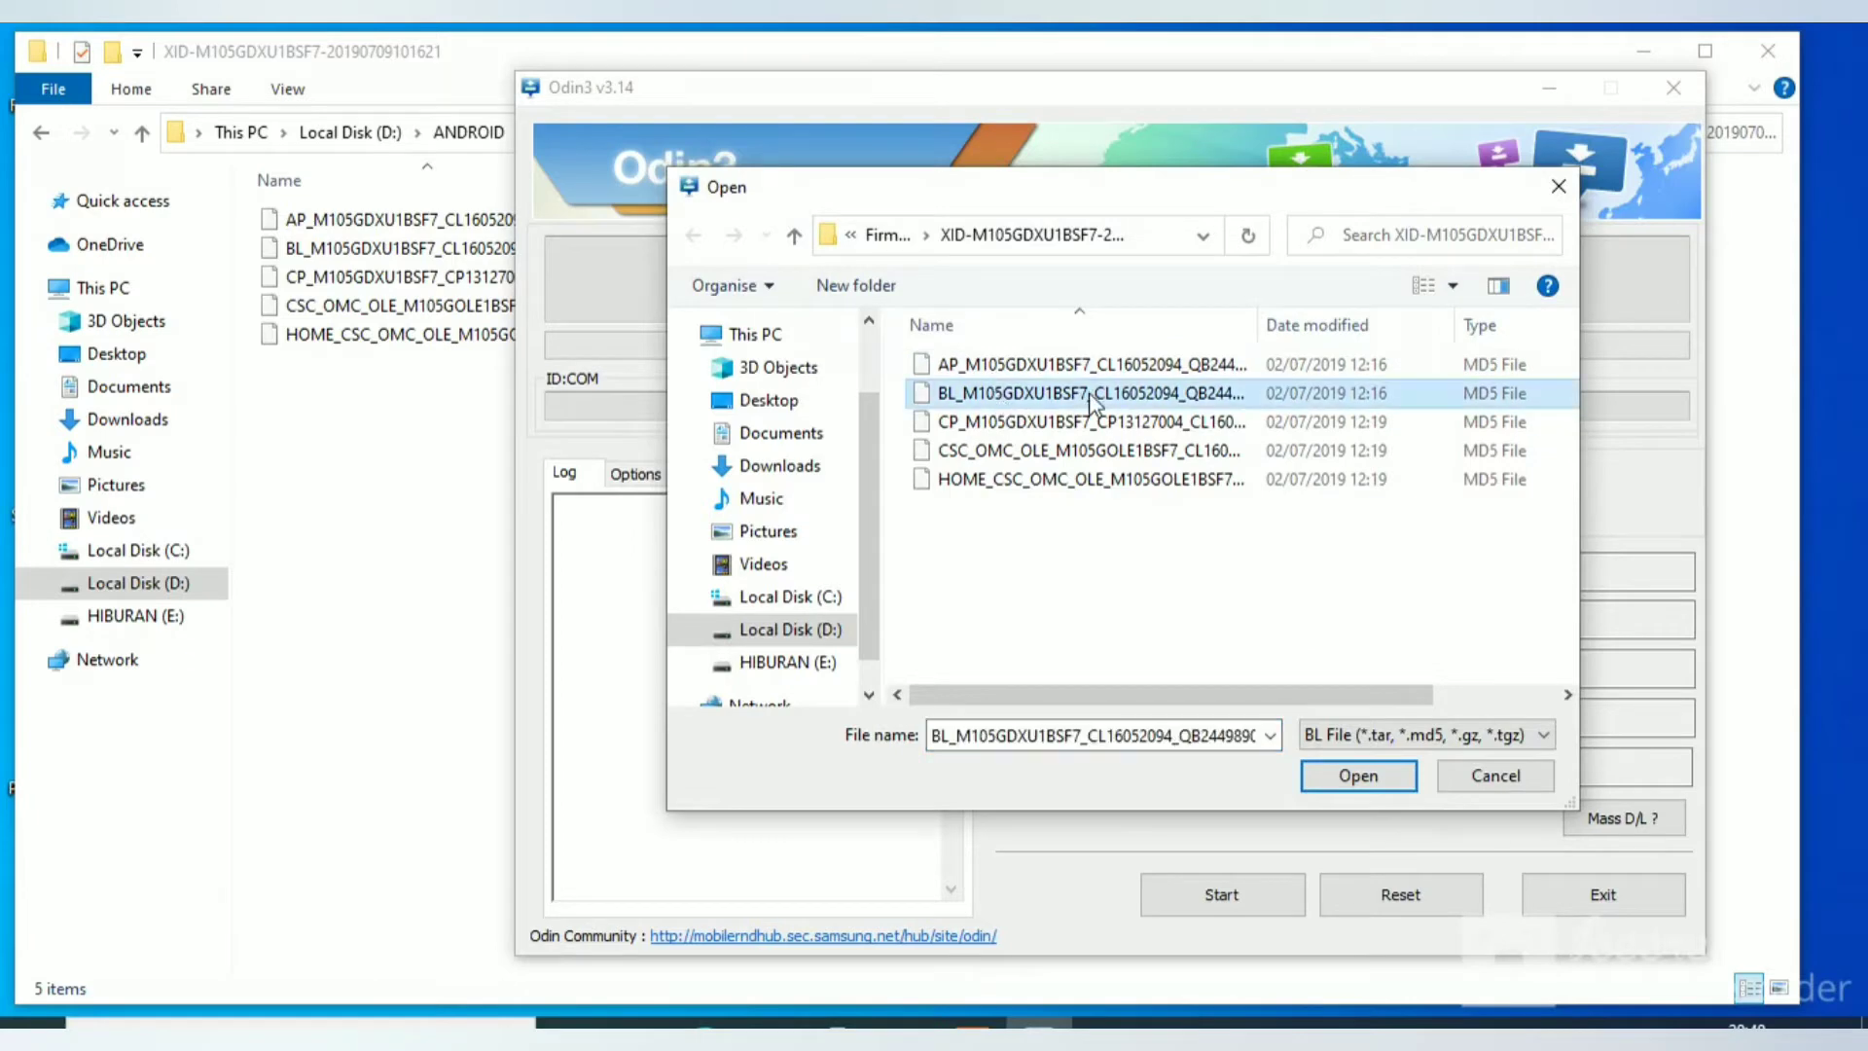
{"action": "left_click", "coordinate": [1325, 779]}
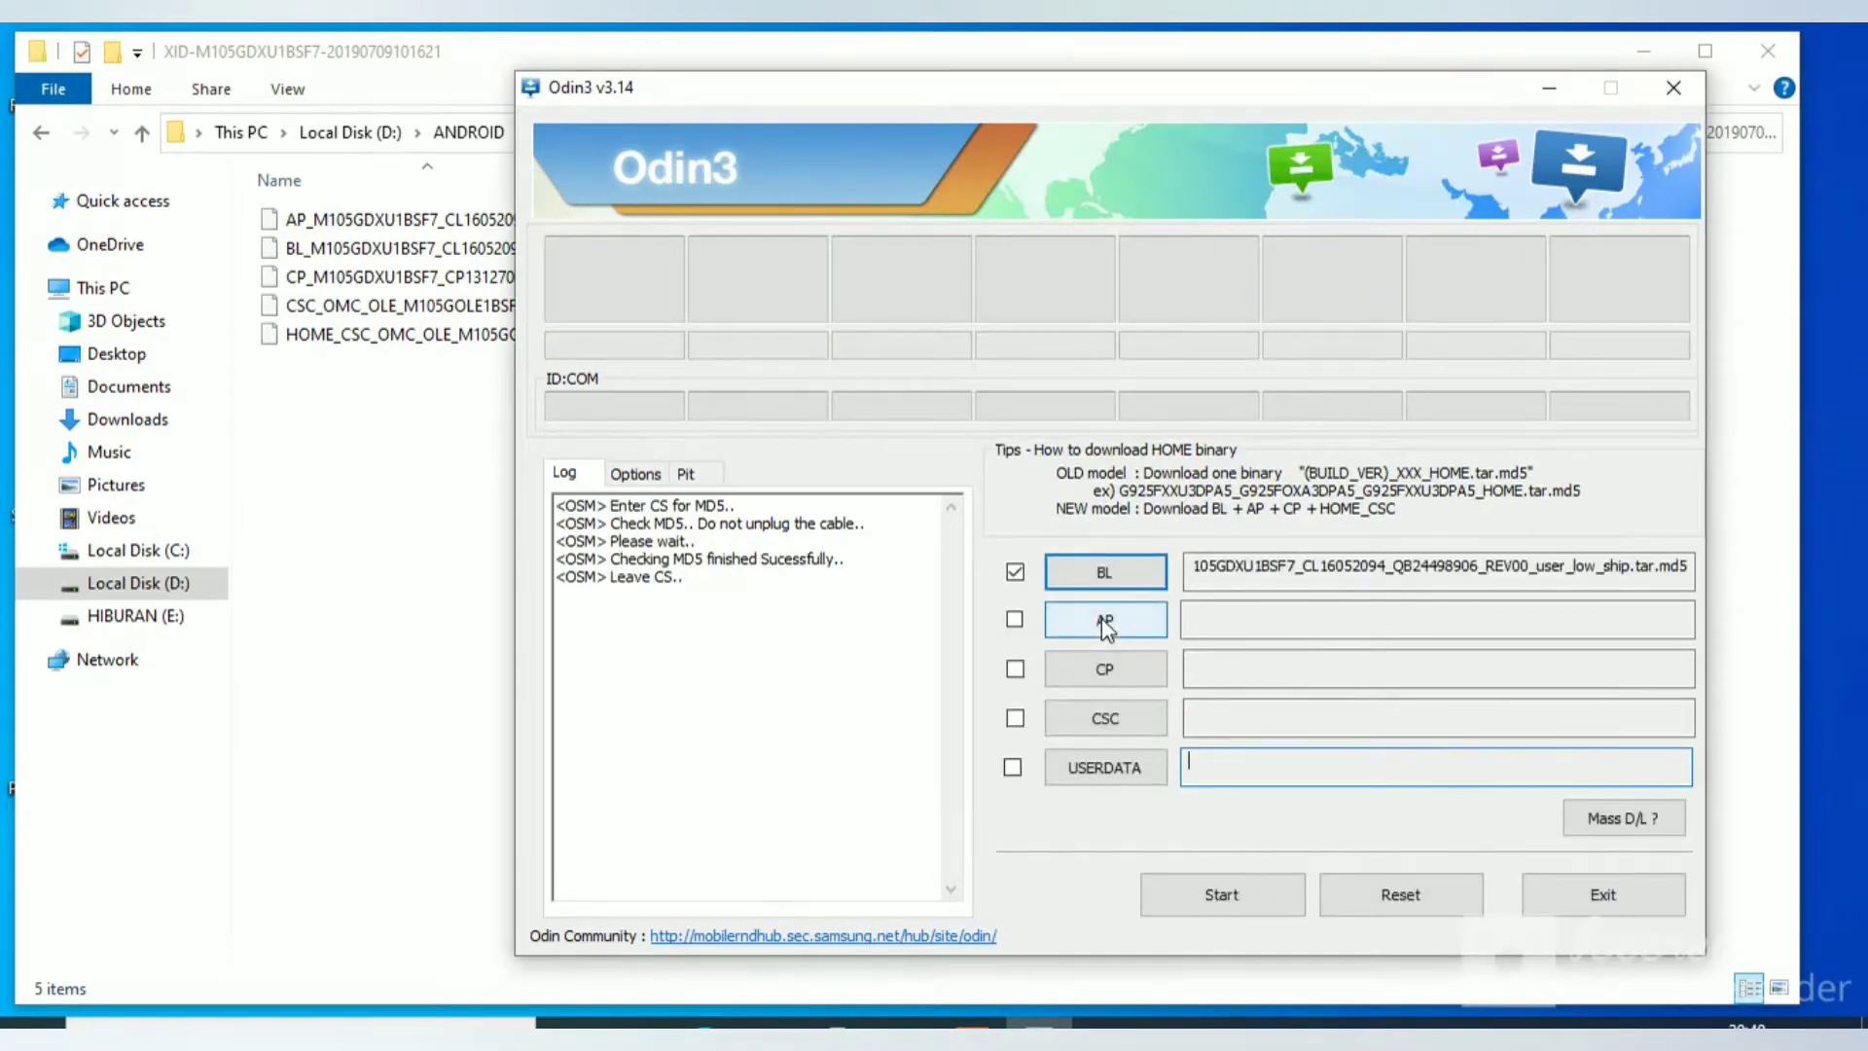
Load the AP_M105GDXU1BSF7_CL16052094 firmware file as the AP file.
{"action": "left_click", "coordinate": [1104, 626]}
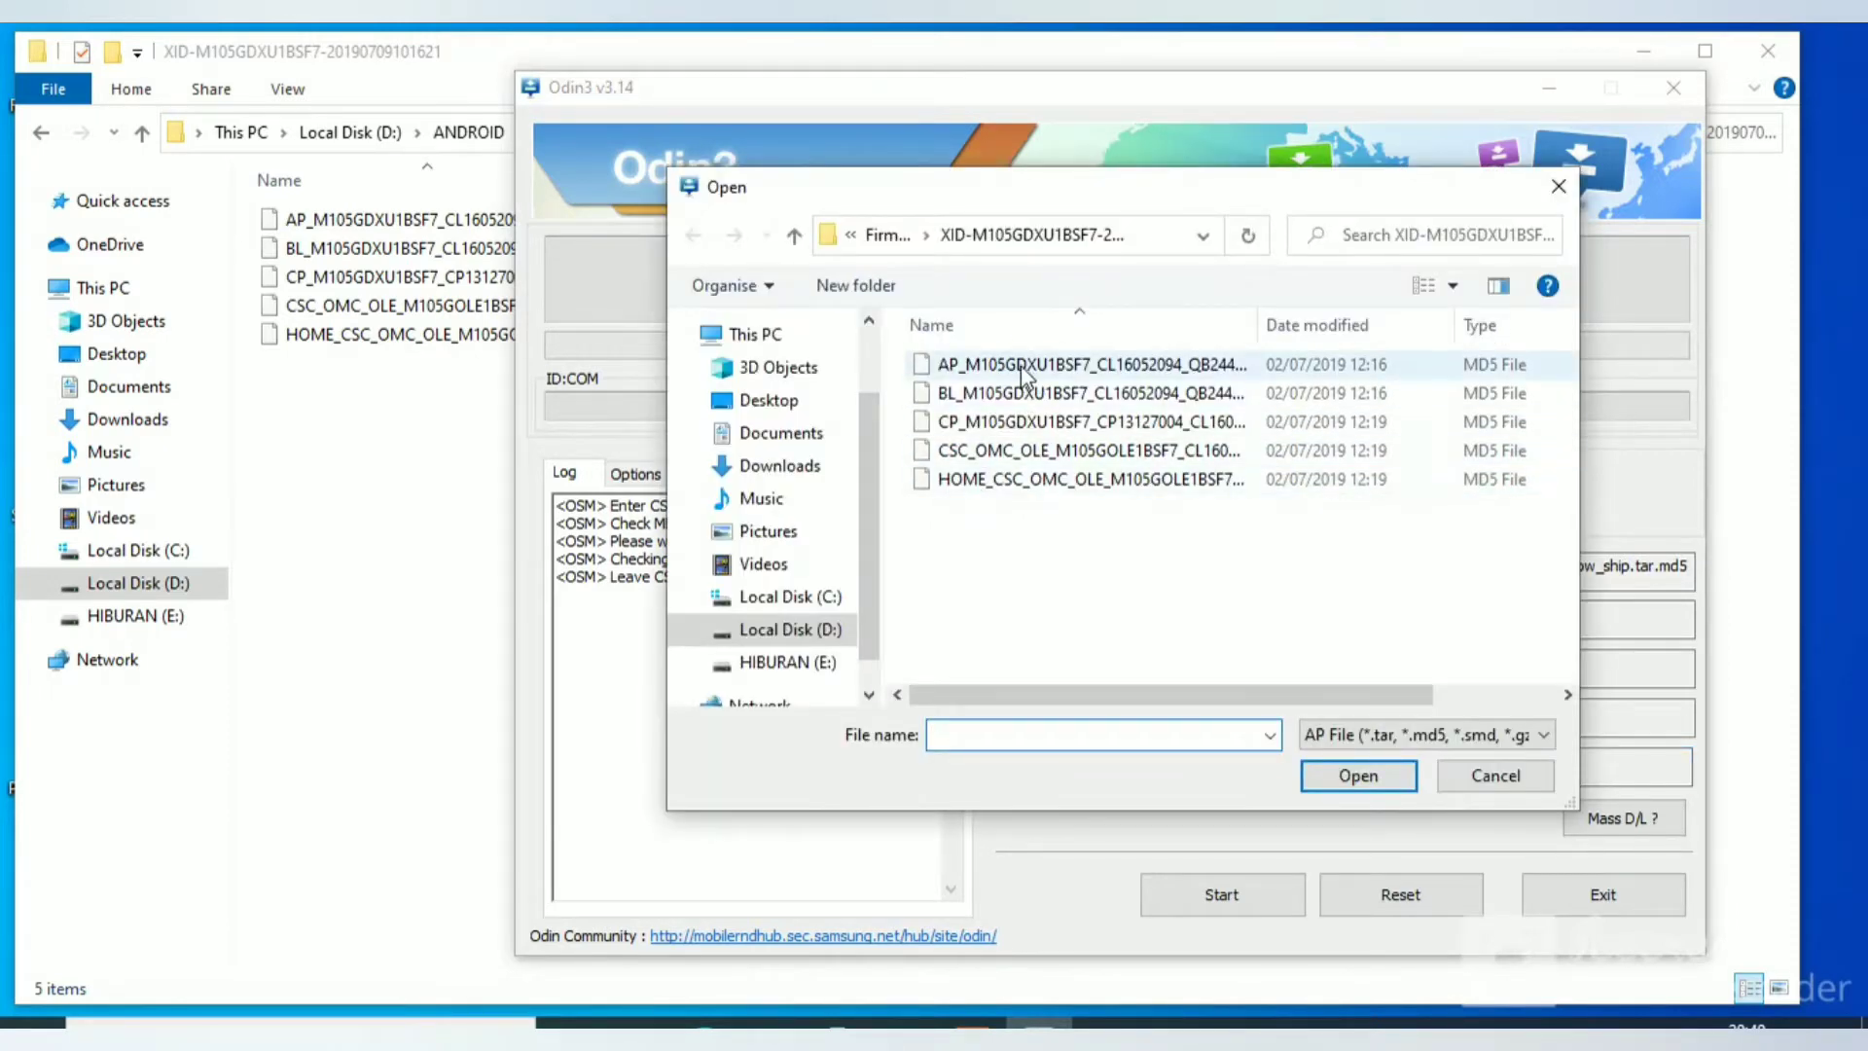
{"action": "left_click", "coordinate": [1024, 366]}
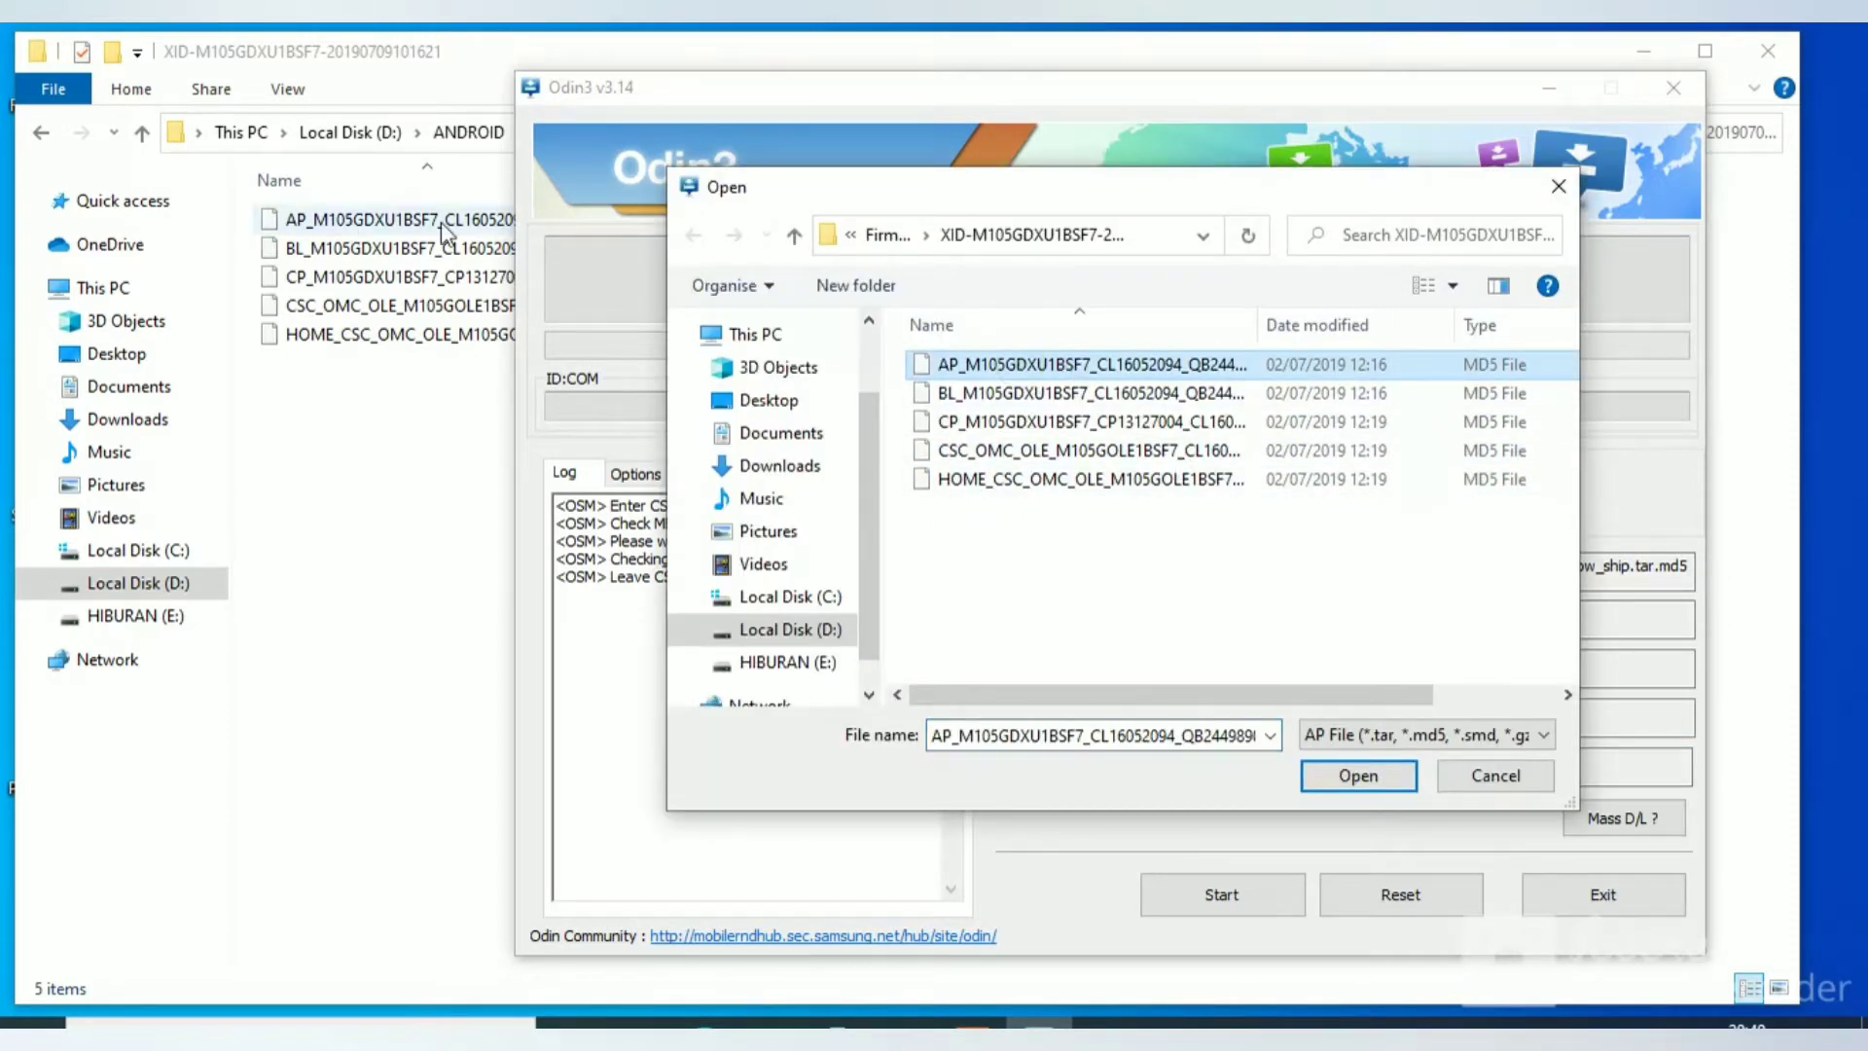
{"action": "left_click", "coordinate": [1325, 776]}
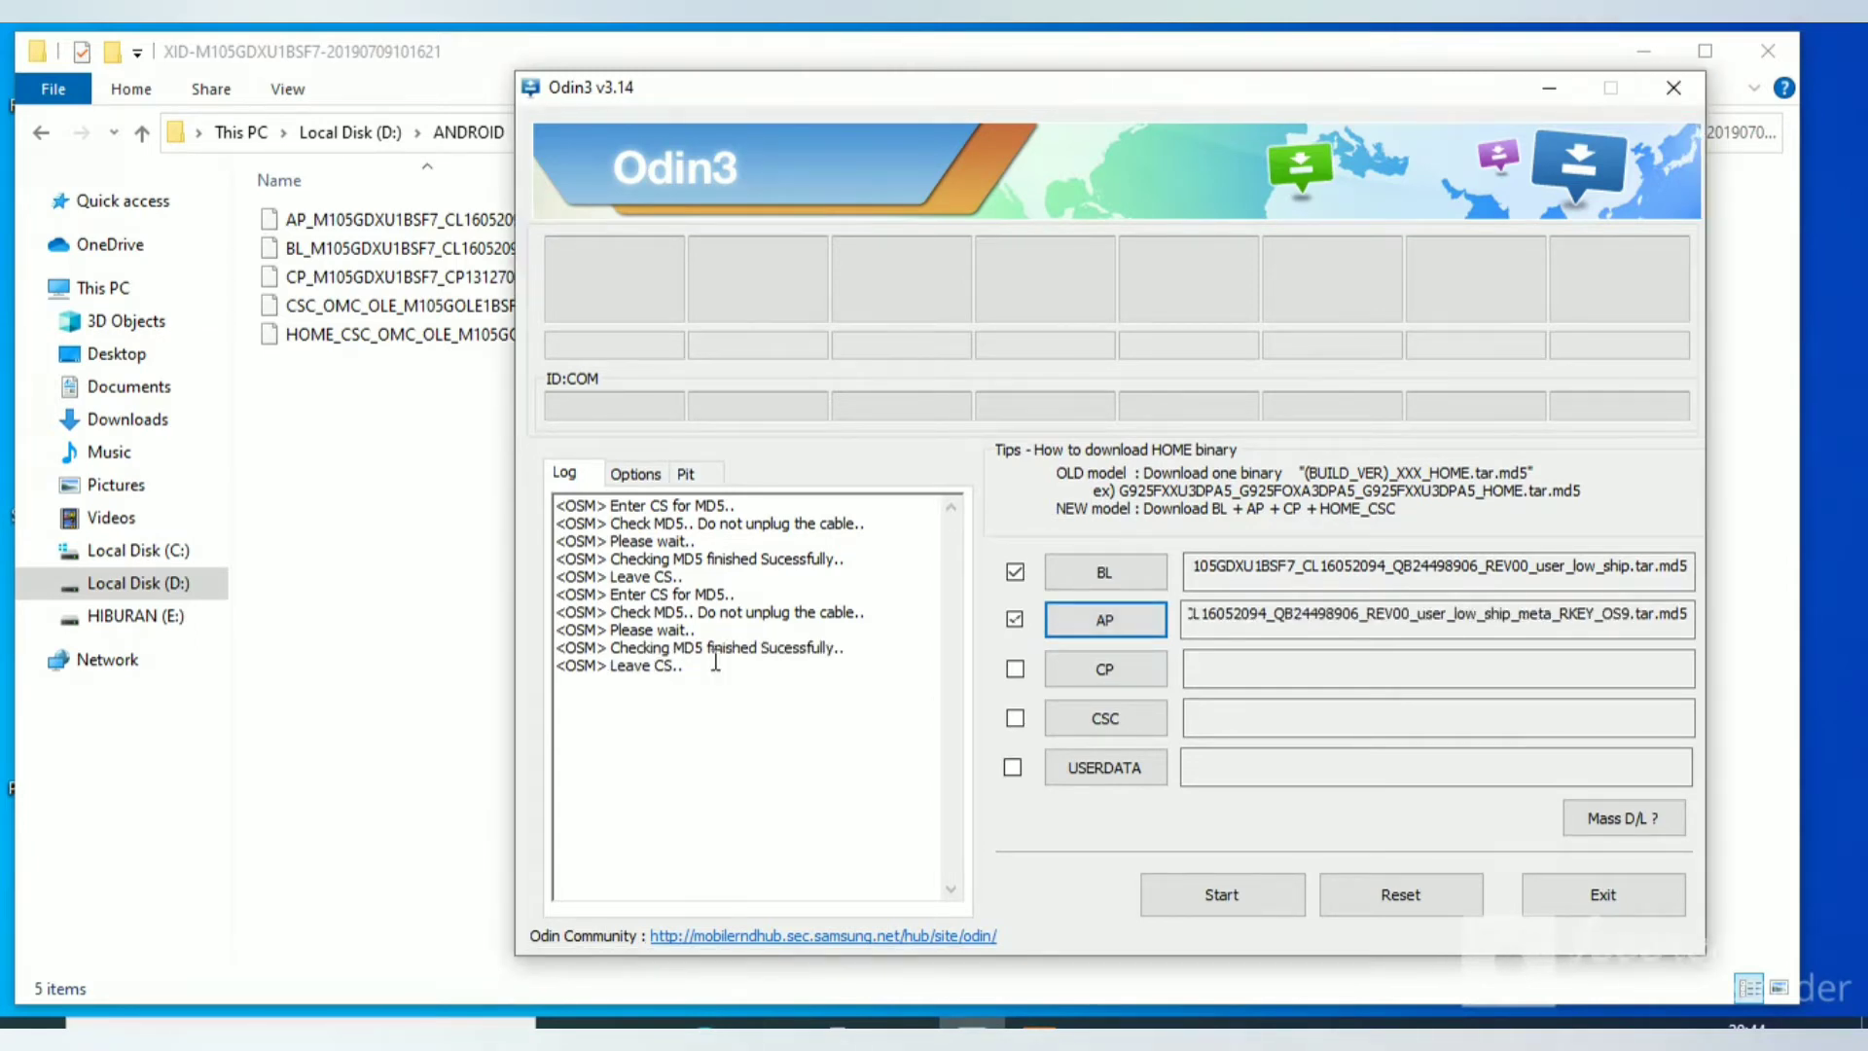
Load the CP_M105GDXU1BSF7_CP13127004 firmware file as the CP file.
{"action": "left_click", "coordinate": [1097, 680]}
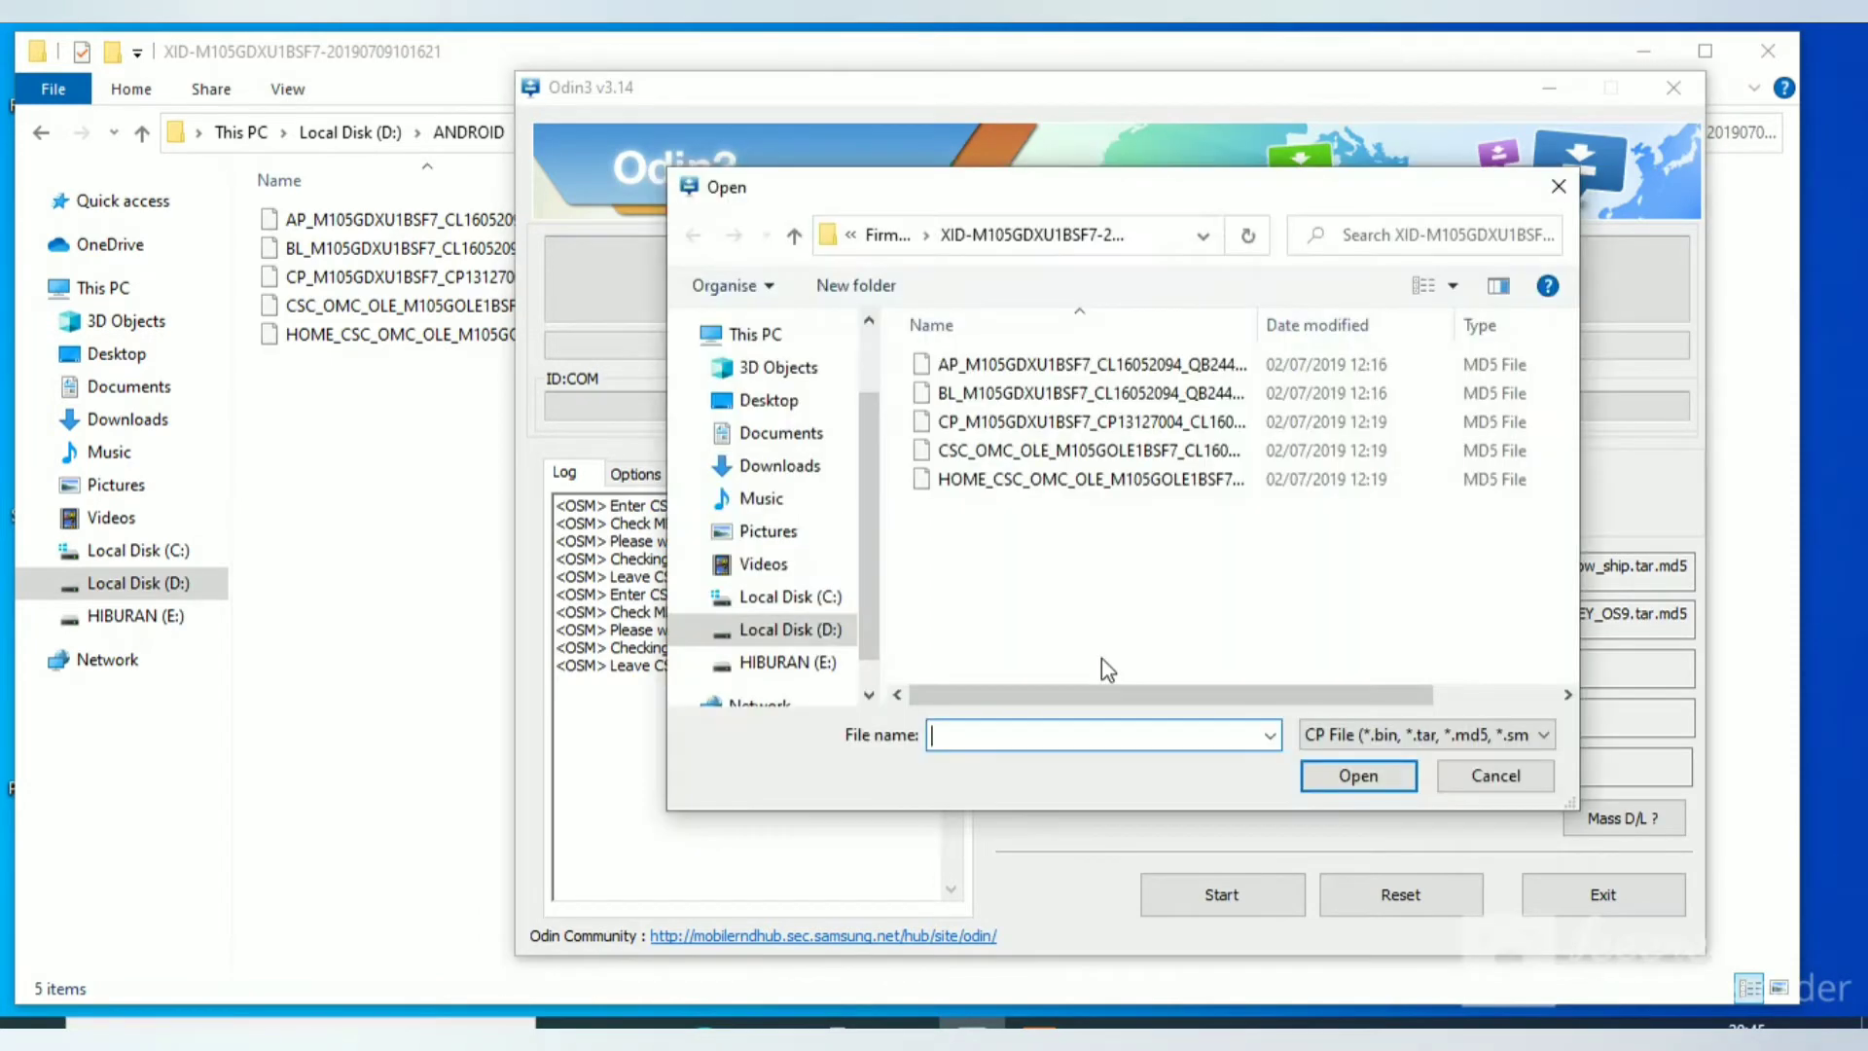
{"action": "left_click", "coordinate": [1016, 425]}
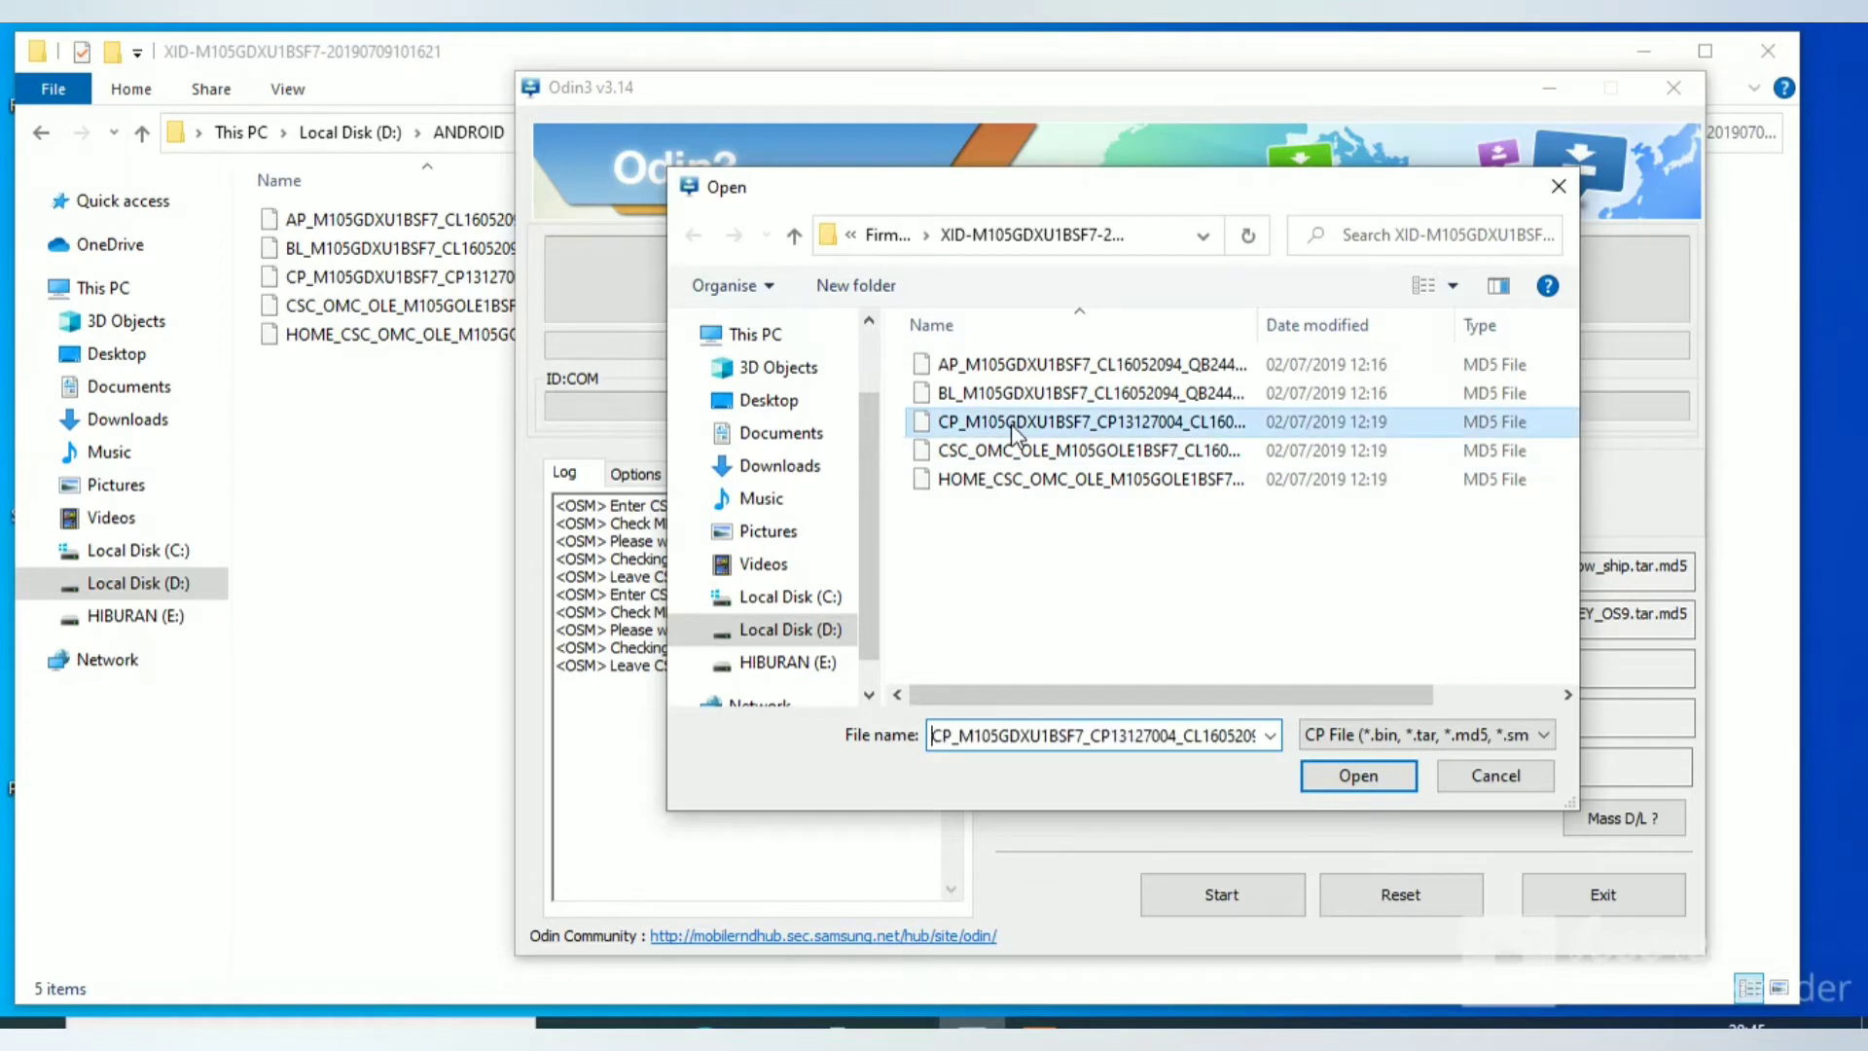
{"action": "left_click", "coordinate": [1341, 785]}
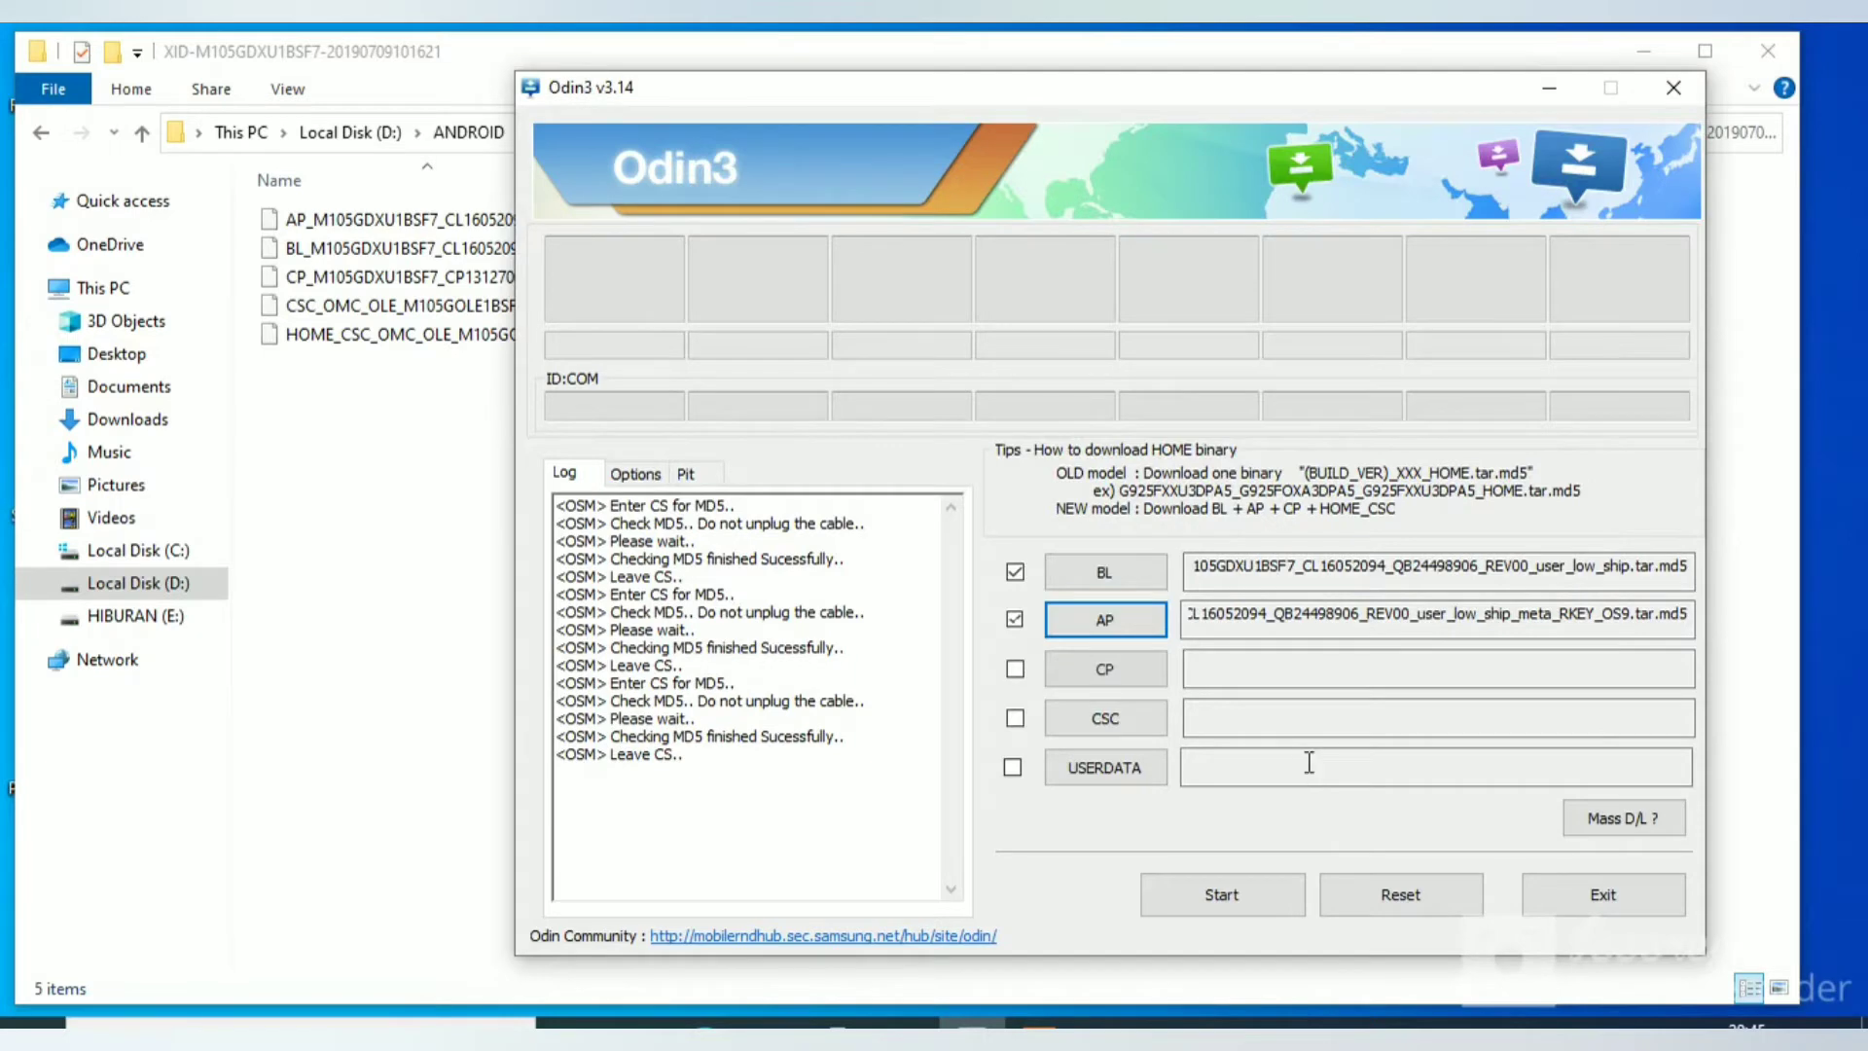
Load the CSC_OMC_OLE_M105GOLE1BSF7 firmware file, not the HOME_CSC one, as the CSC file.
{"action": "left_click", "coordinate": [1142, 717]}
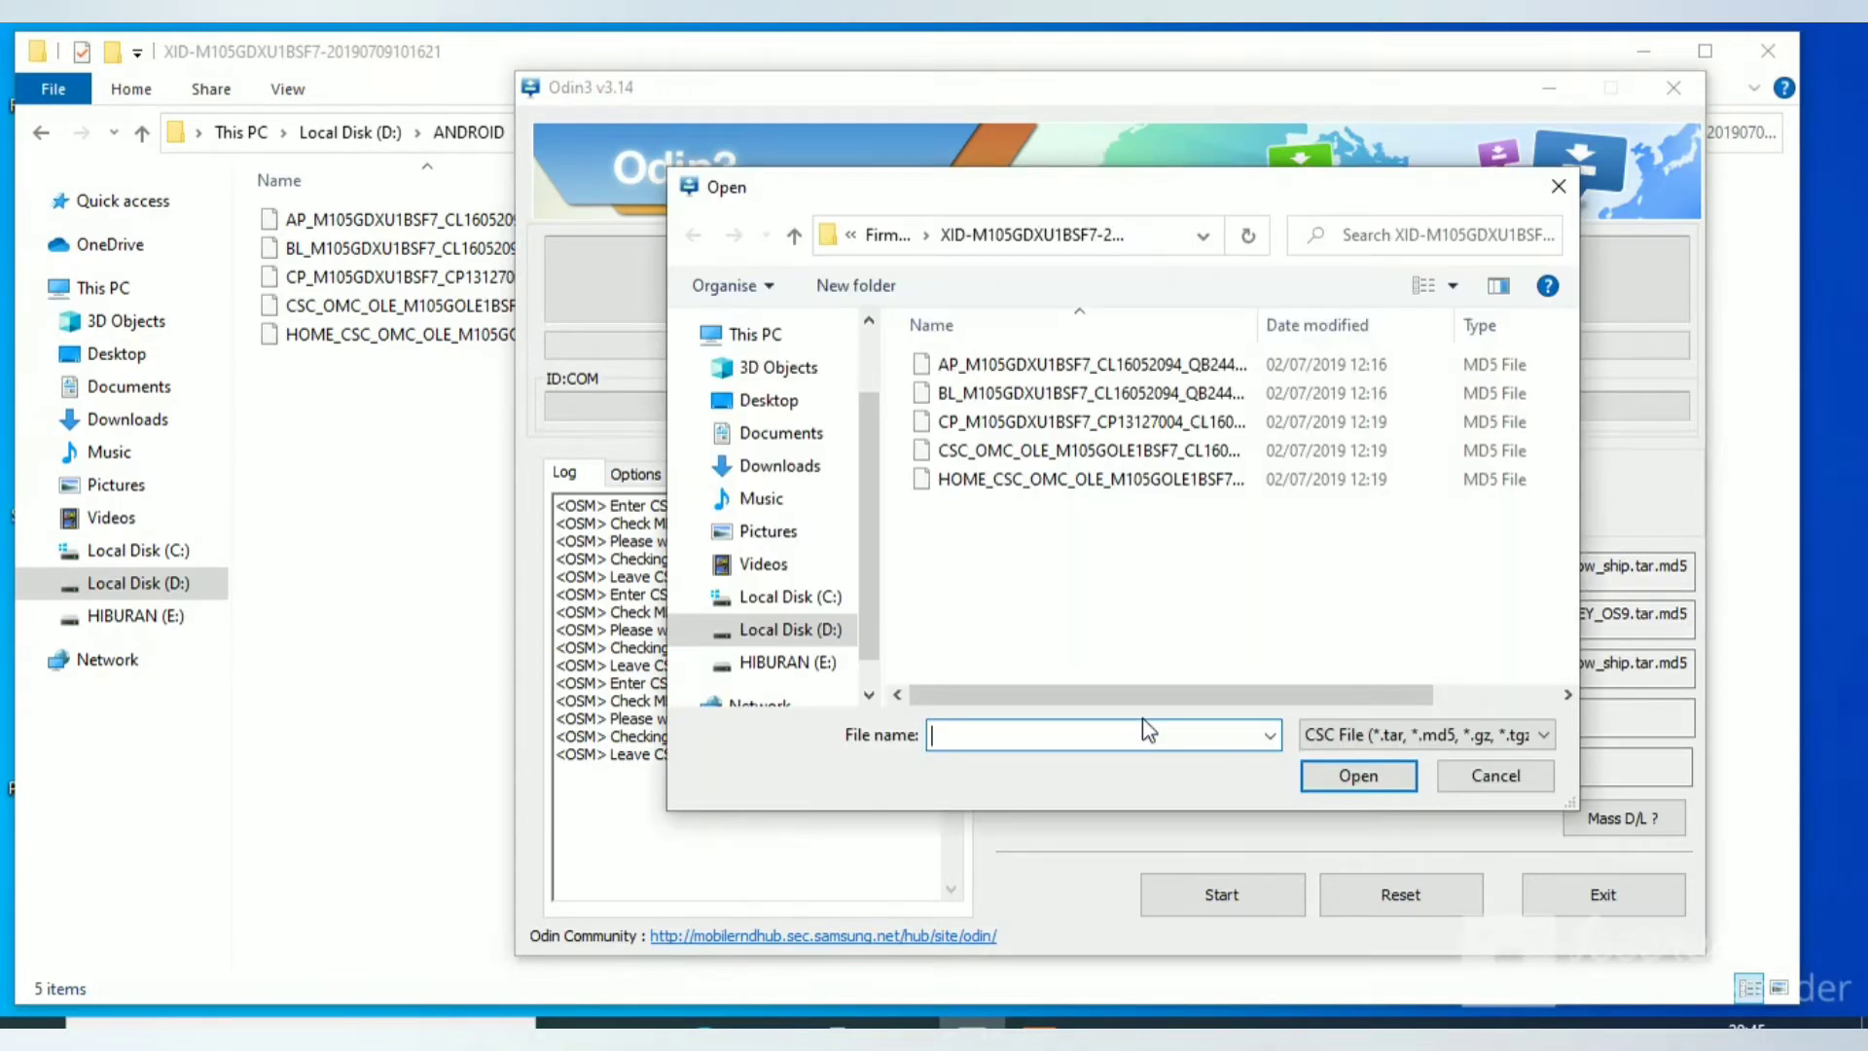
{"action": "left_click", "coordinate": [1048, 453]}
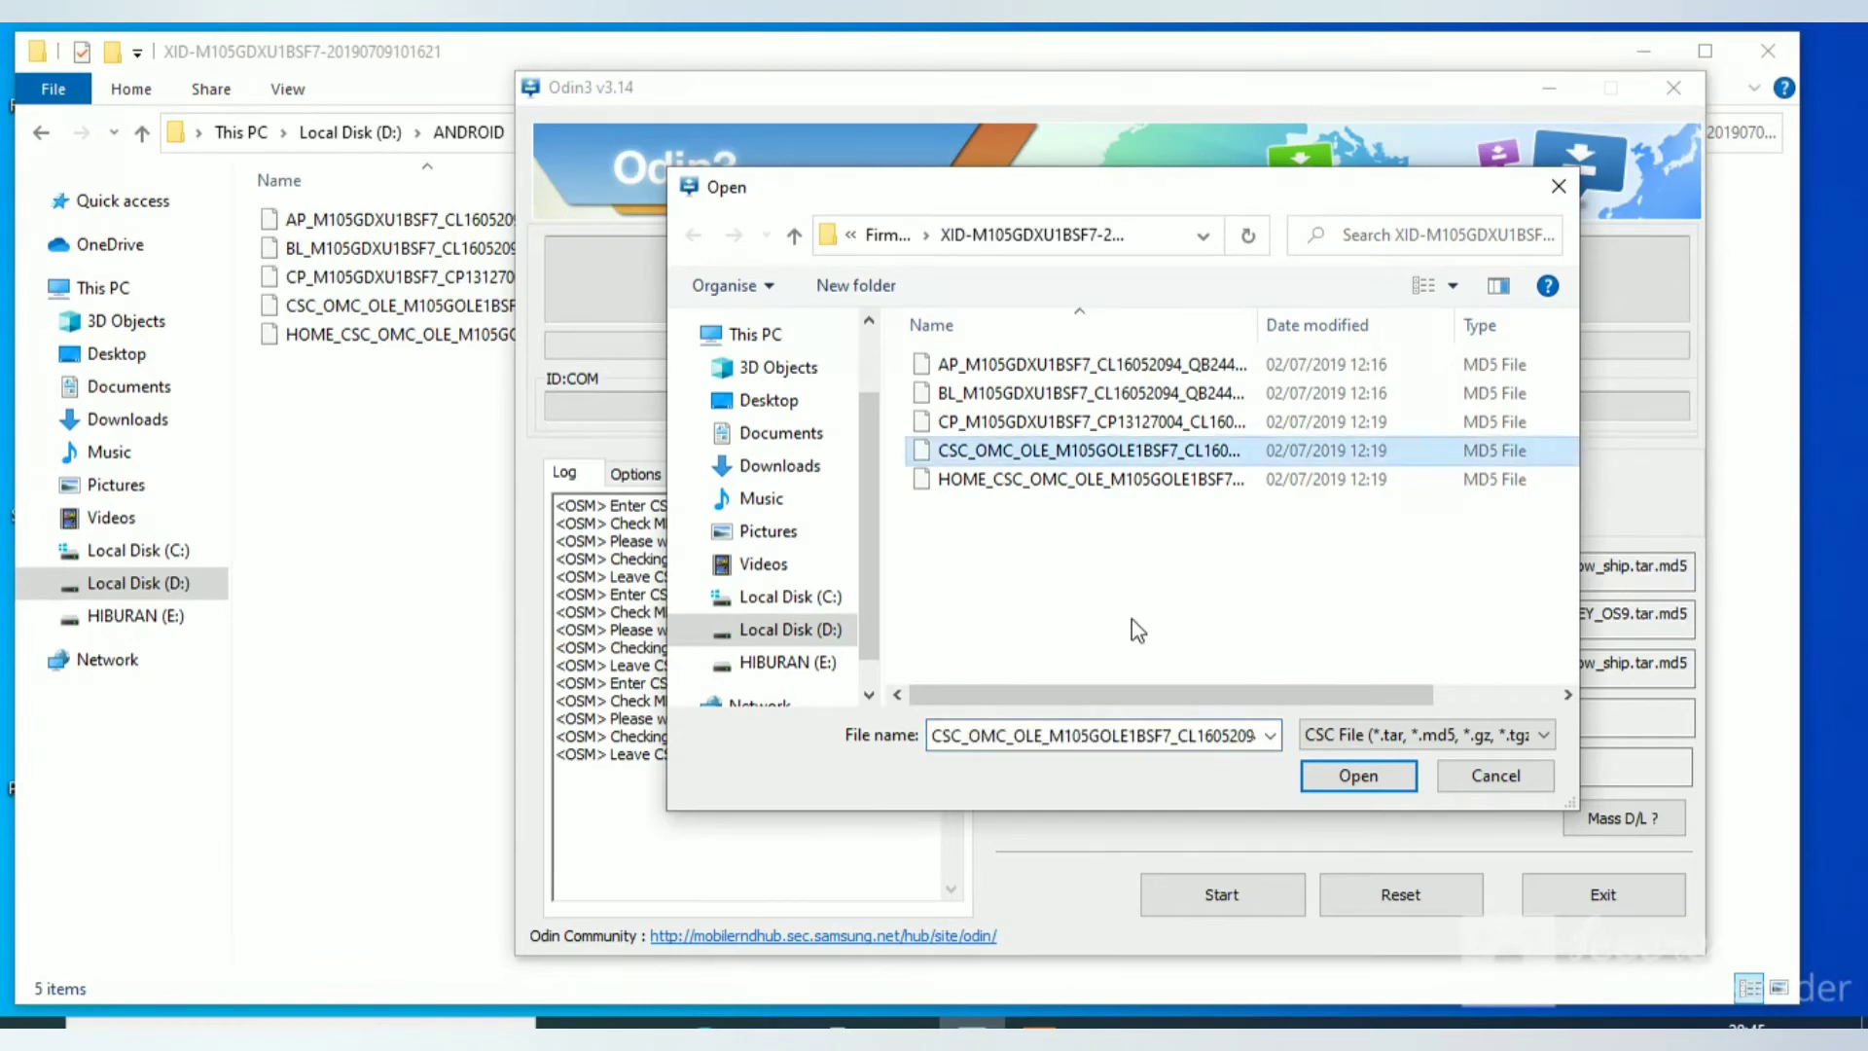
{"action": "left_click", "coordinate": [1328, 776]}
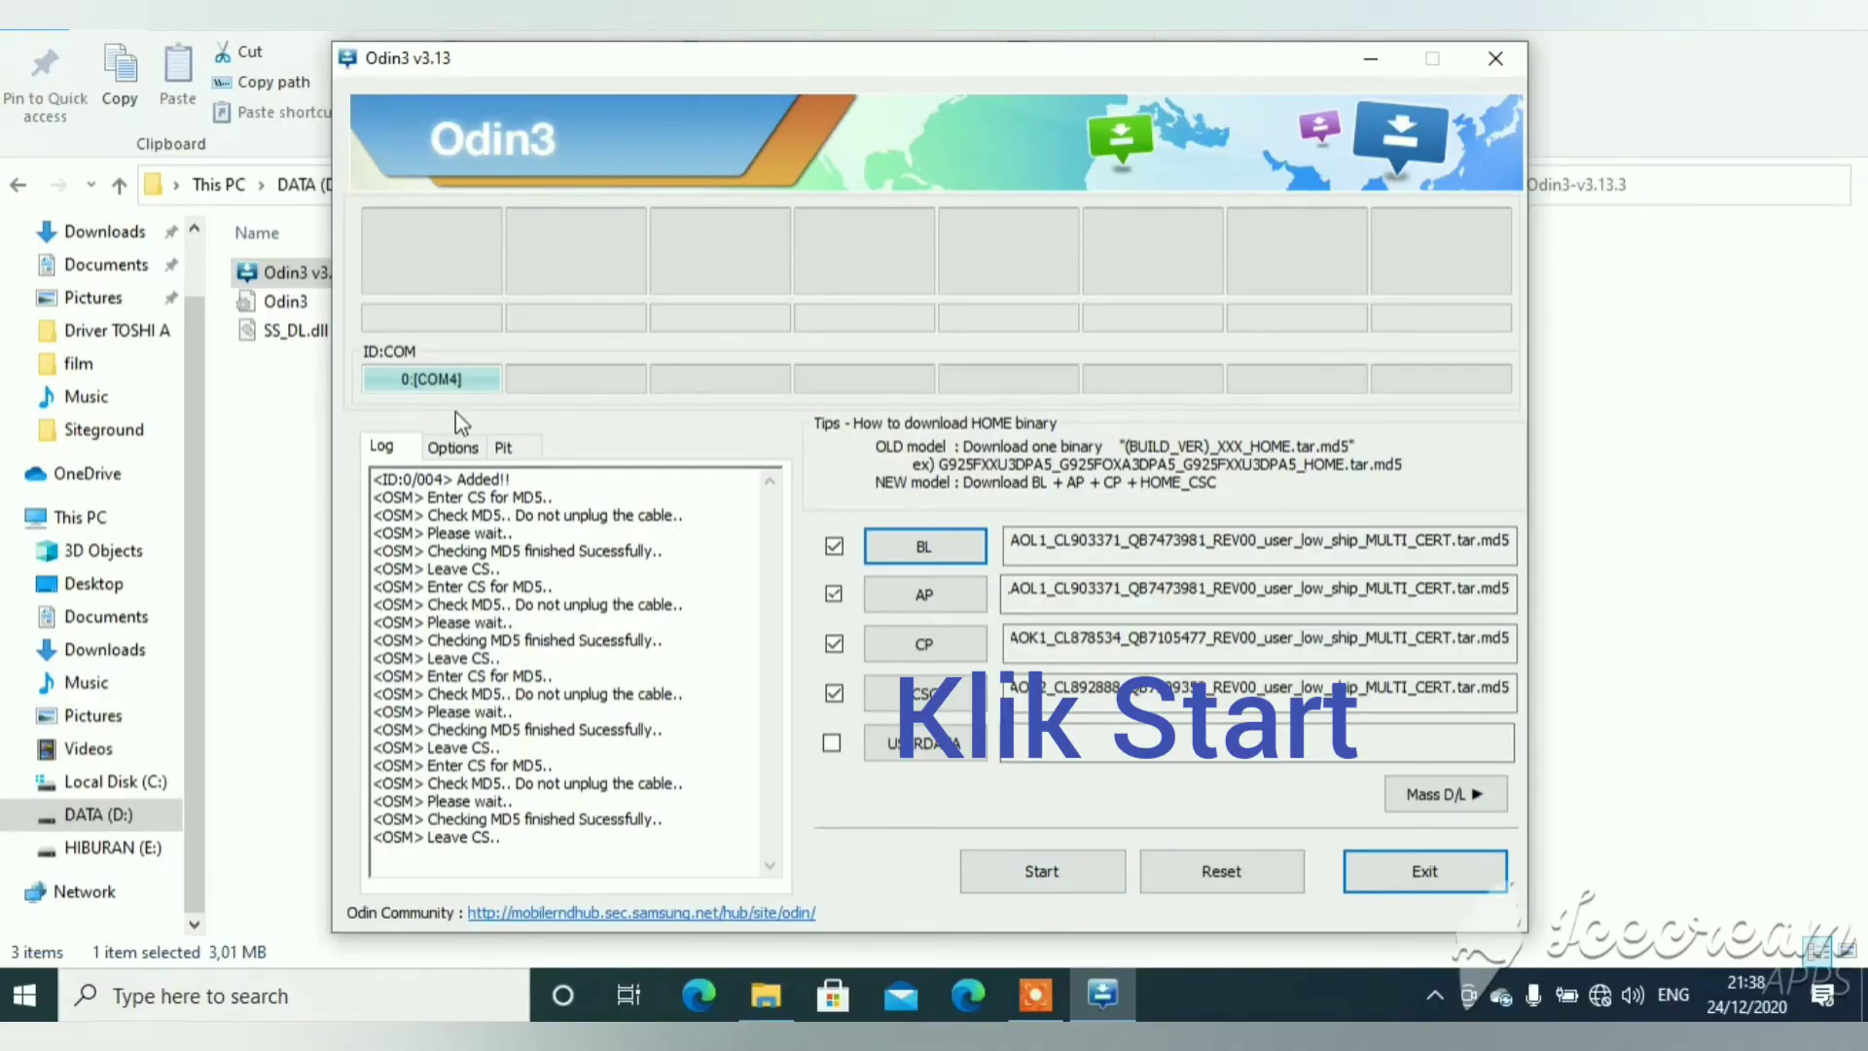
Start flashing the loaded BL, AP, CP and CSC files to the phone connected on COM4.
{"action": "left_click", "coordinate": [1044, 875]}
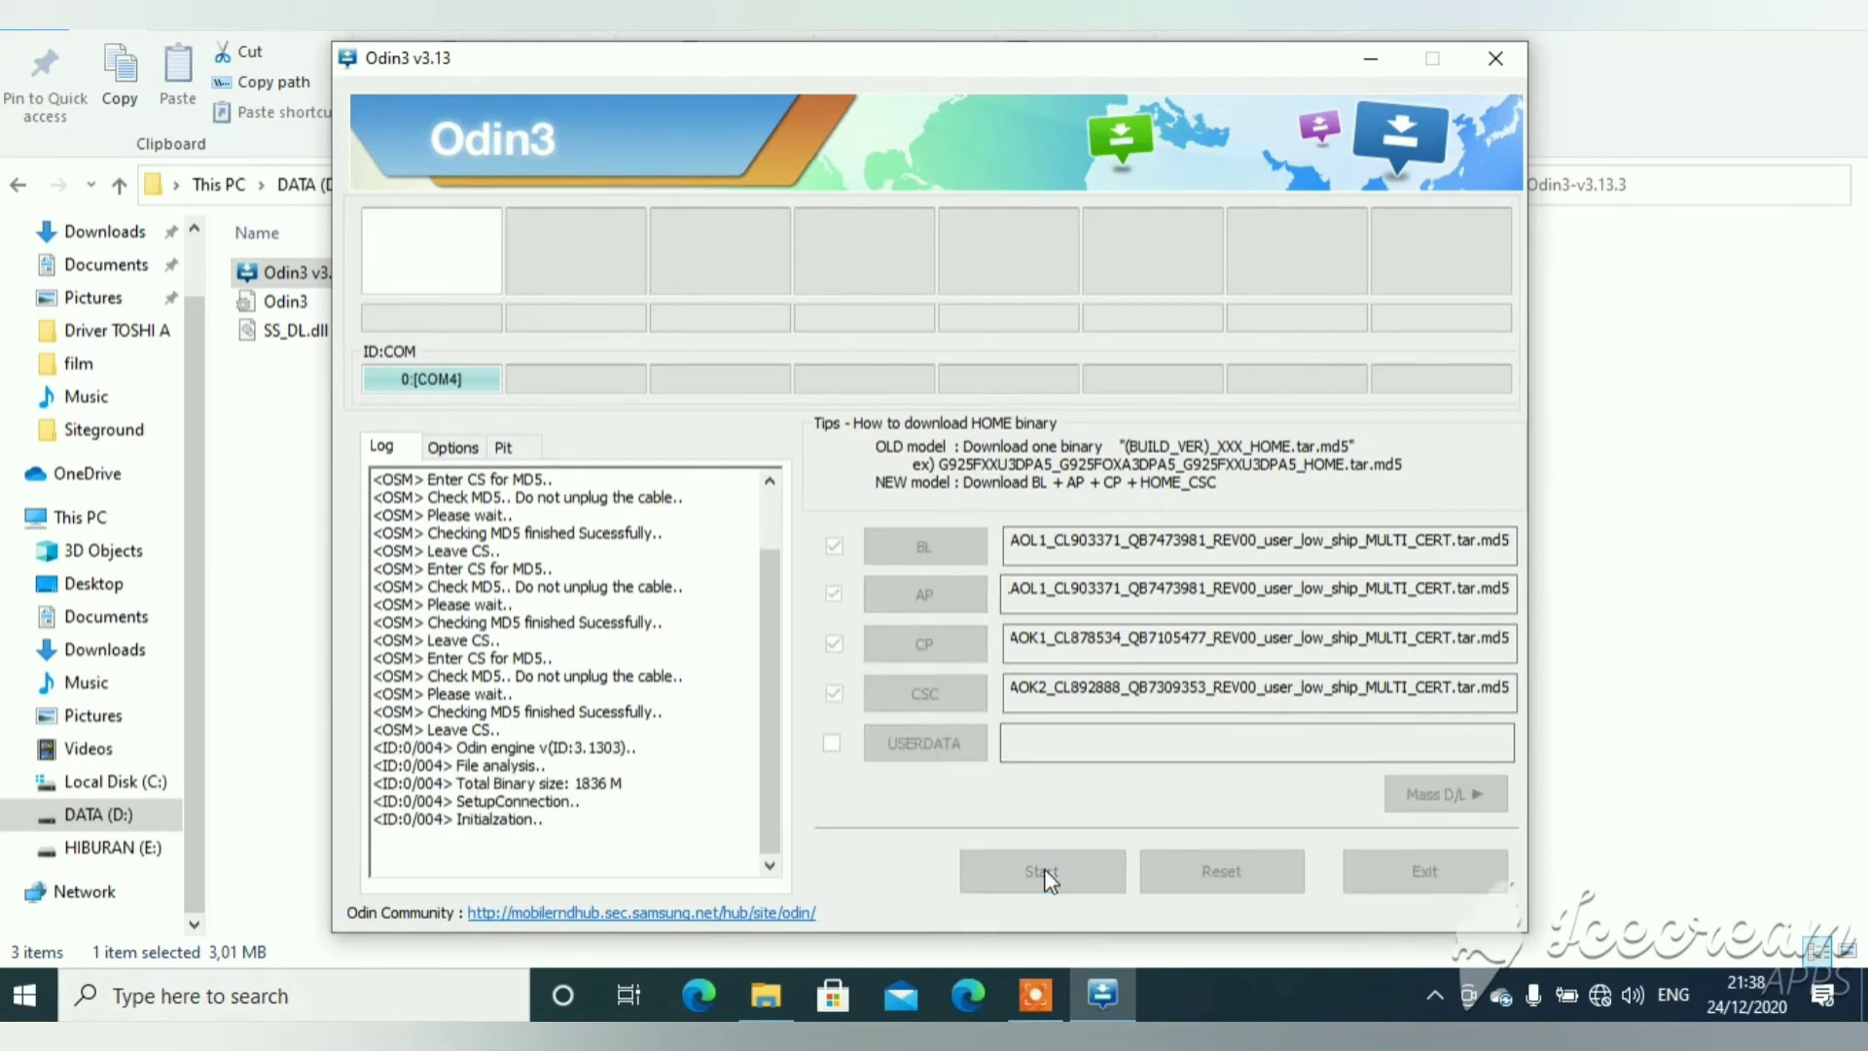